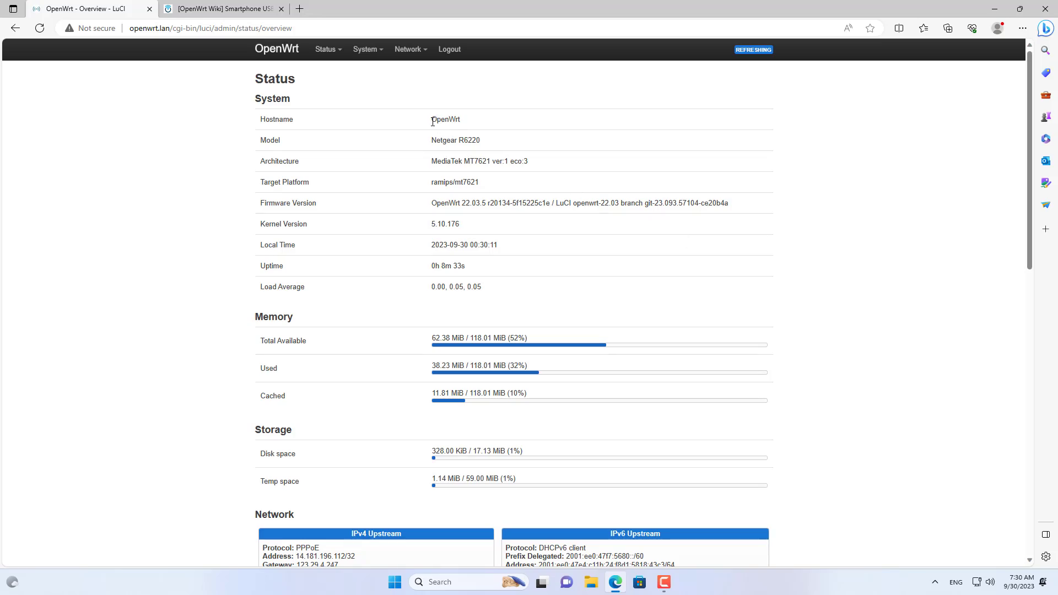
Step: Switch to the Smartphone USB tethering guide in the wiki and highlight its title
drag(463, 123, 469, 128)
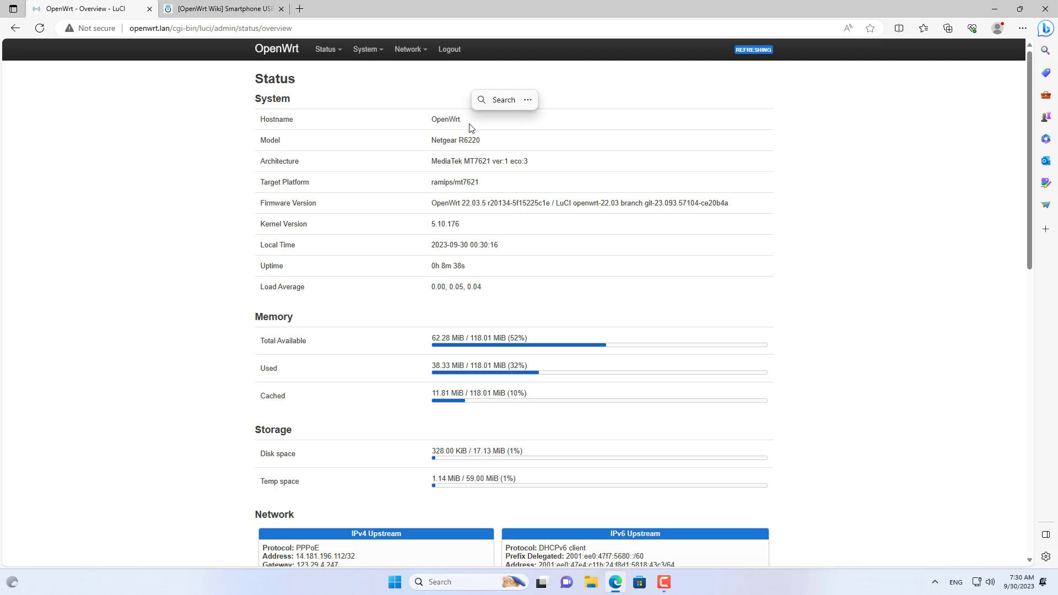
click(469, 123)
click(208, 8)
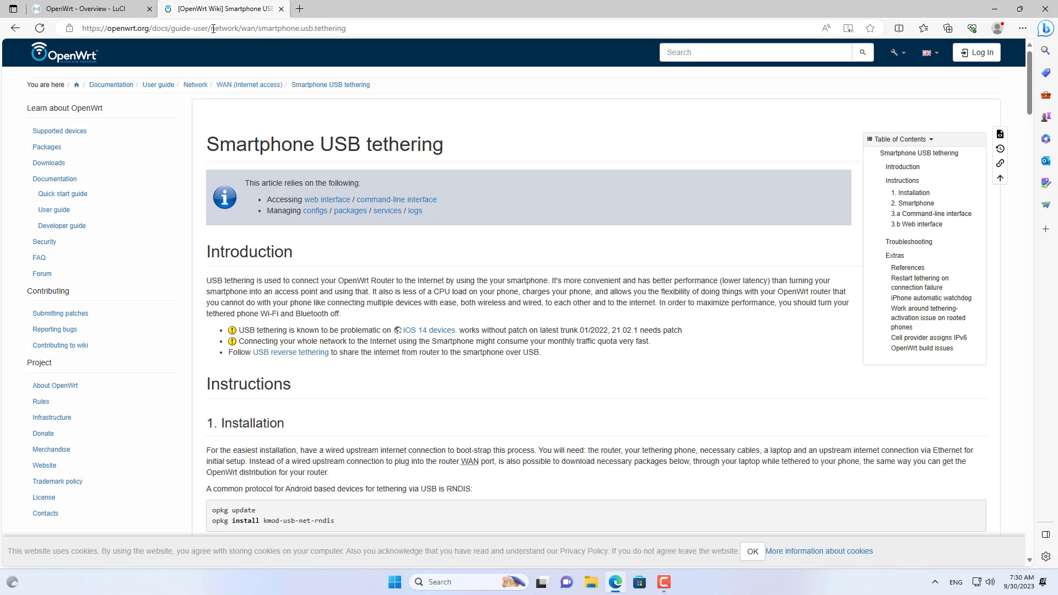
drag(259, 145, 451, 146)
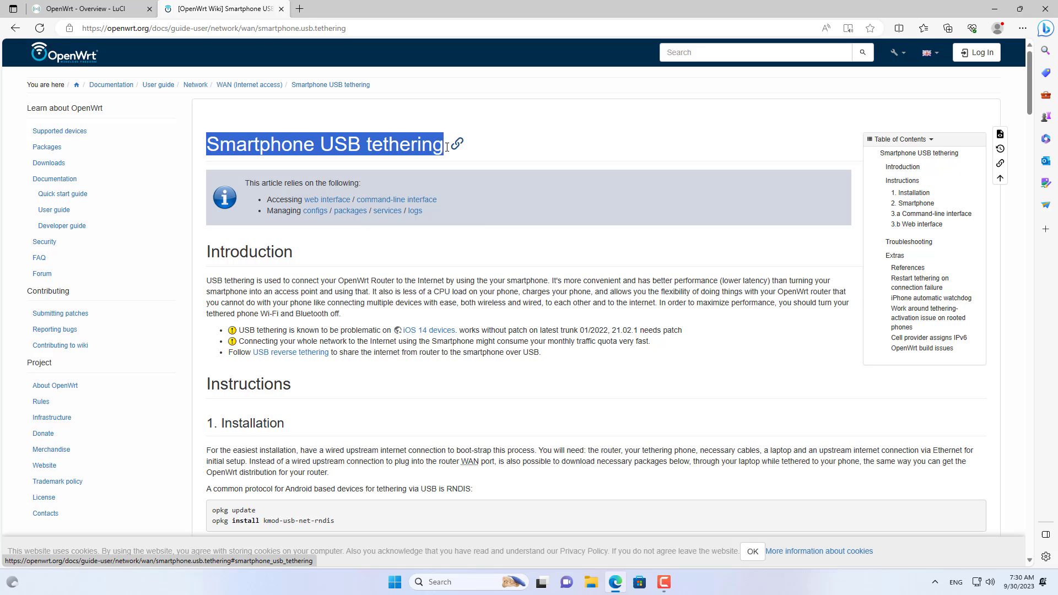
click(550, 380)
scroll(551, 379, down, 2)
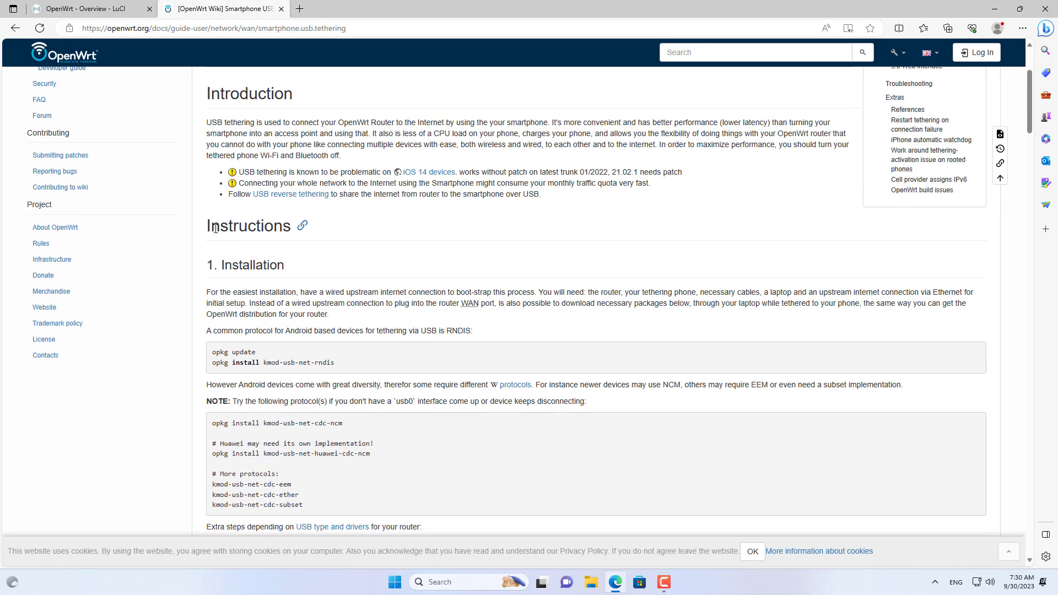
Step: Start the SSH session to 192.168.1.1, accept the host key and log in as root
click(211, 269)
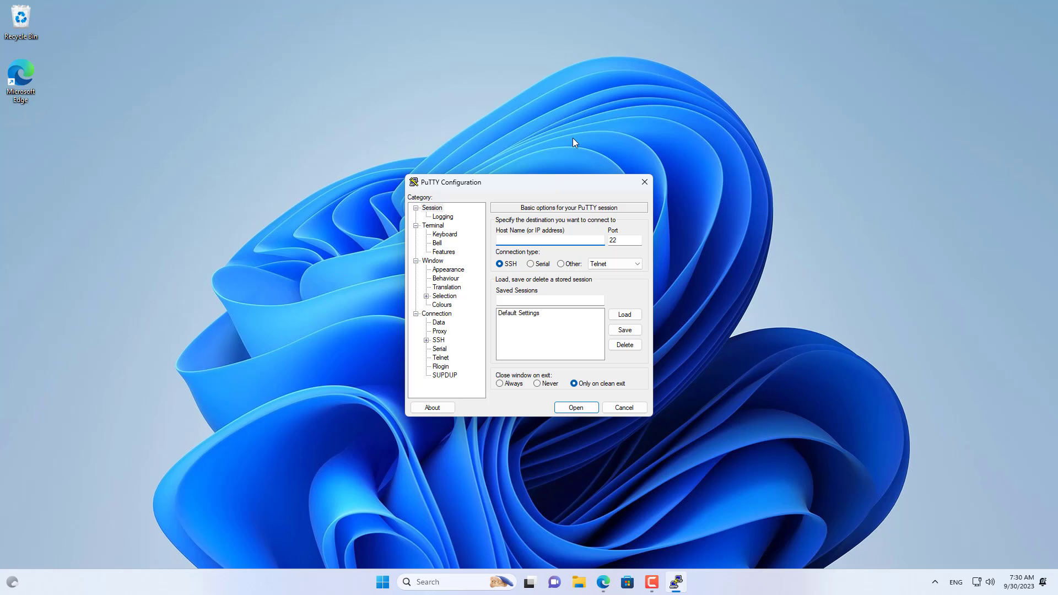
text(192.168.1)
text(.1)
click(576, 408)
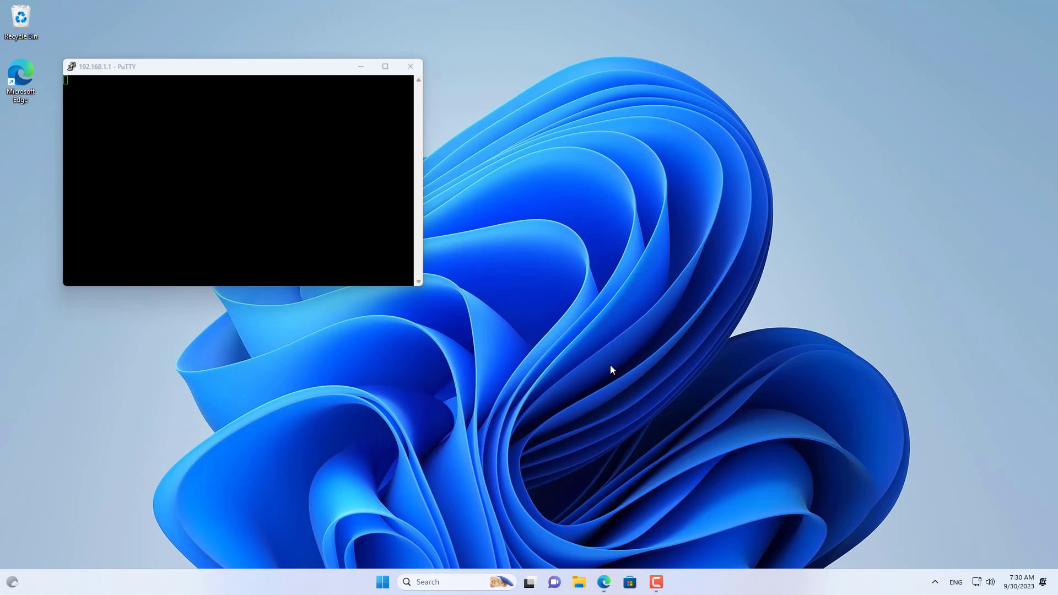
click(253, 326)
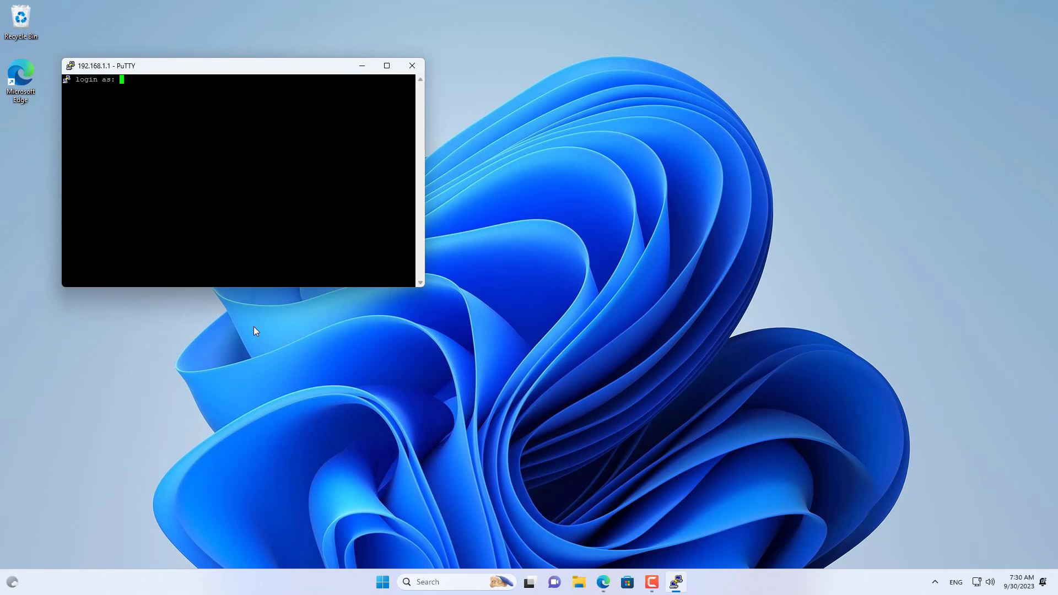
text(root)
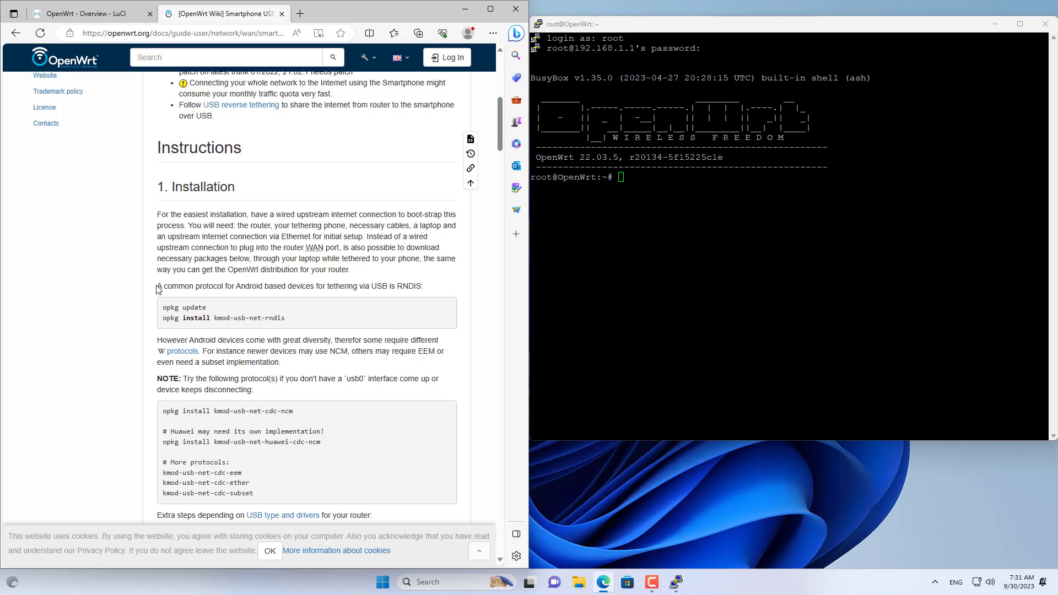
Step: Run opkg update, clear the screen, then install kmod-usb-net-rndis from the wiki's command
drag(235, 290, 416, 291)
click(349, 312)
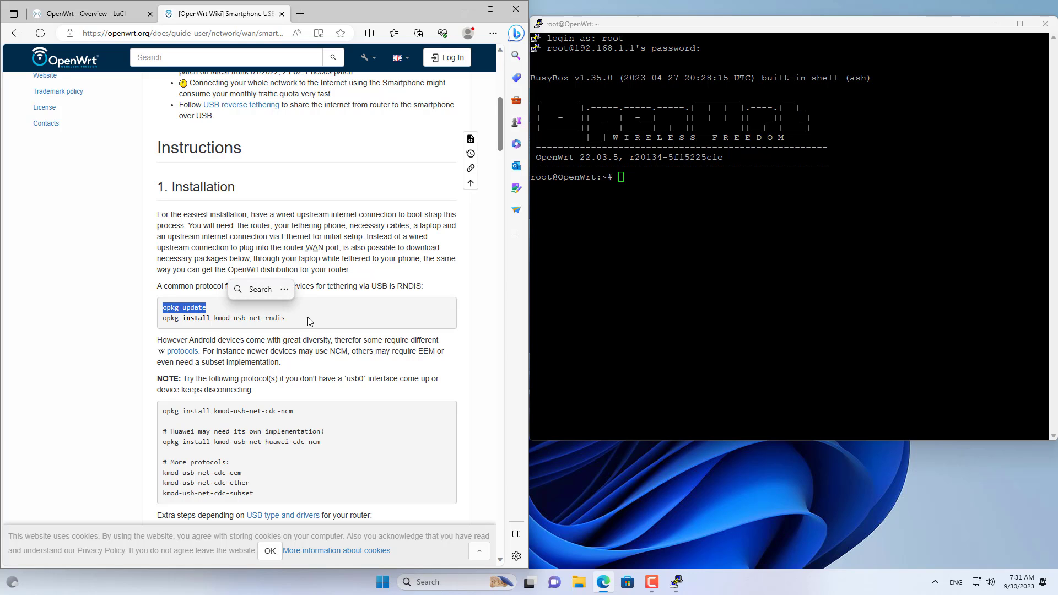
key(alt+Tab)
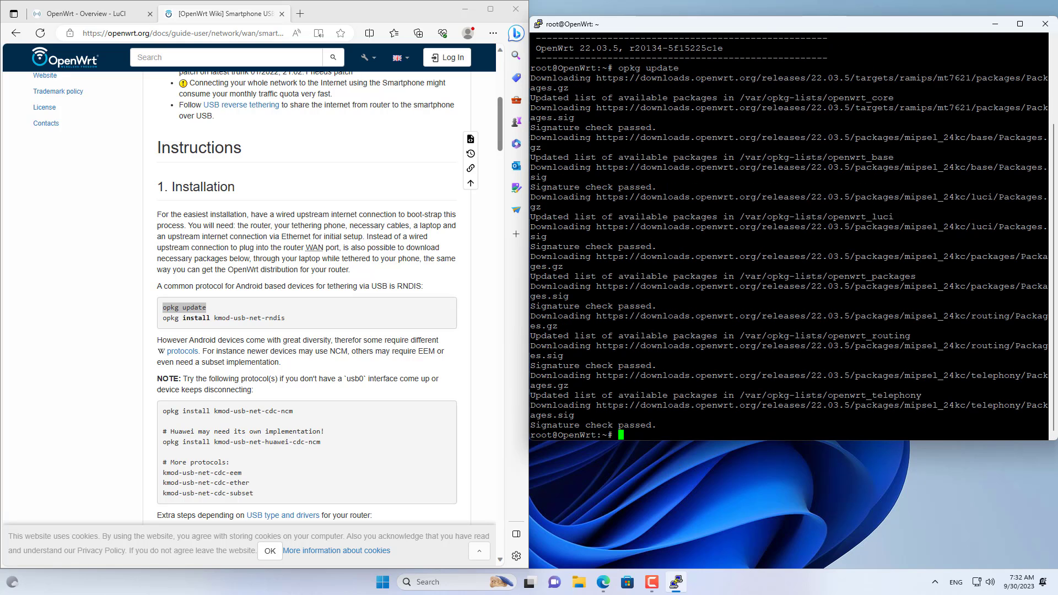
key(Return)
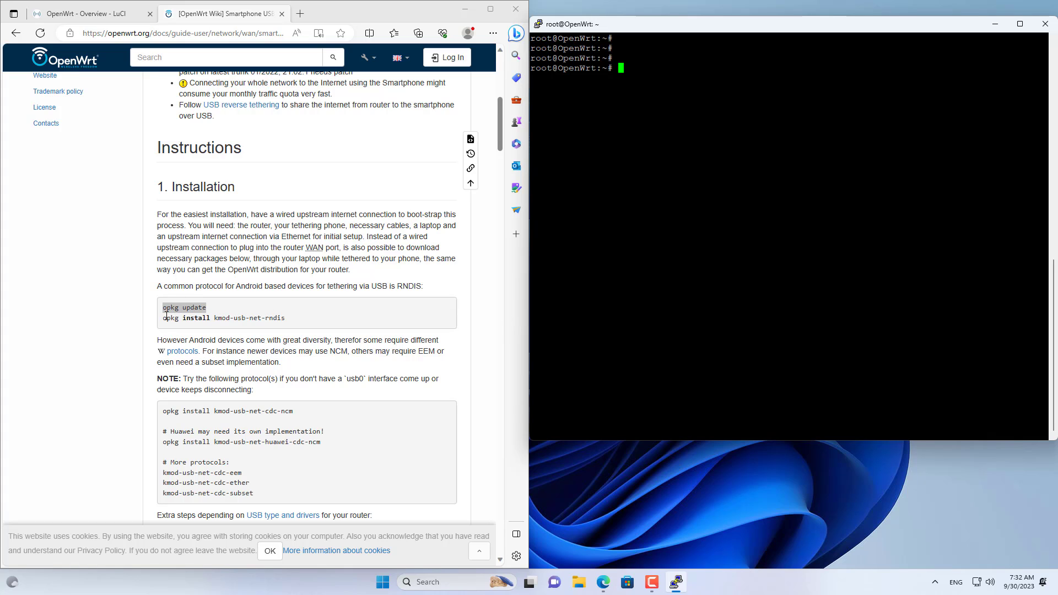
key(alt+Tab)
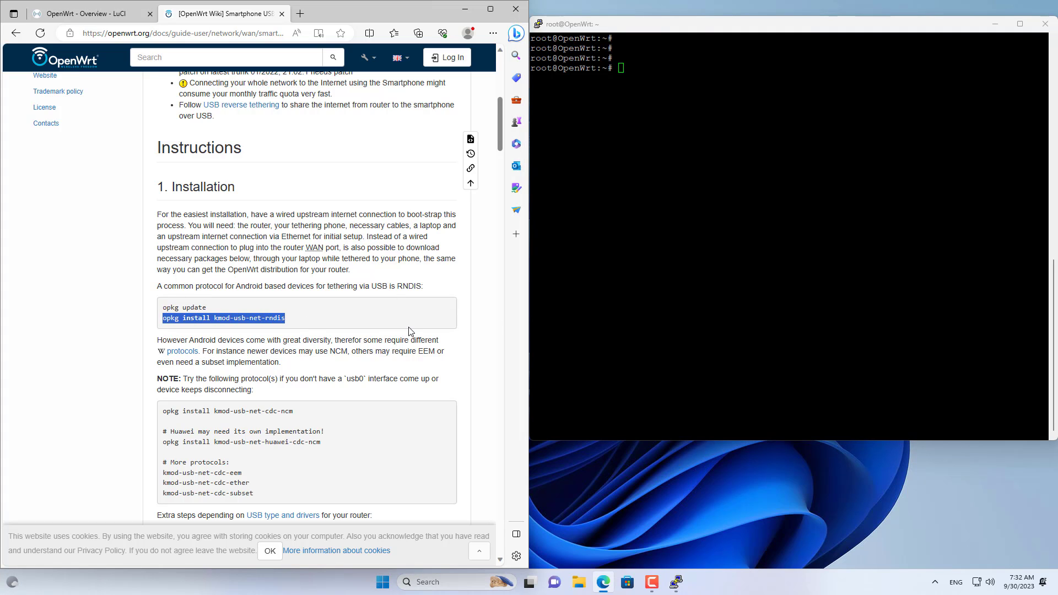
key(alt+Tab)
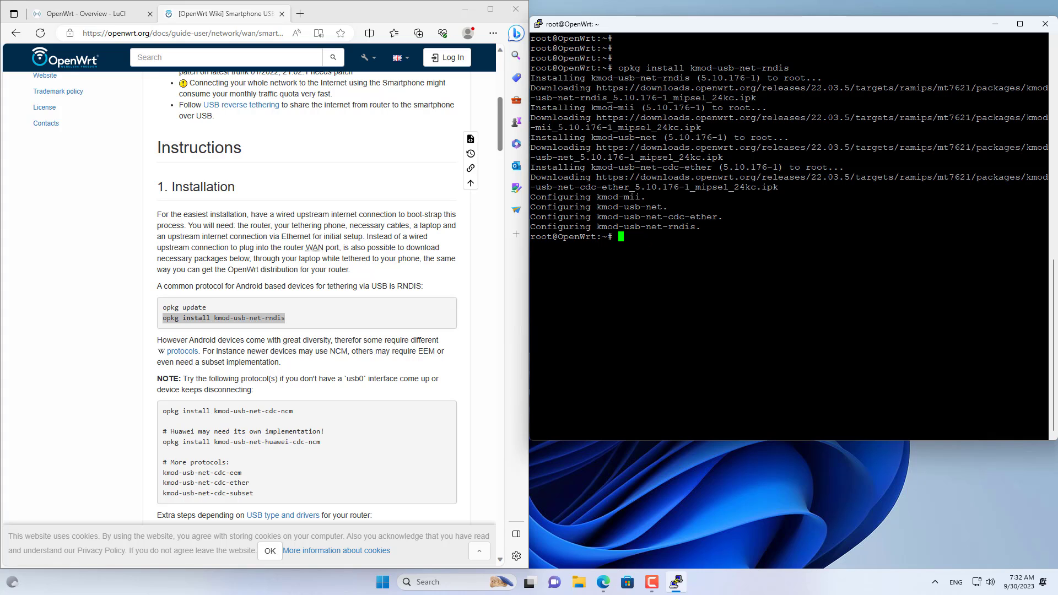
scroll(298, 381, down, 2)
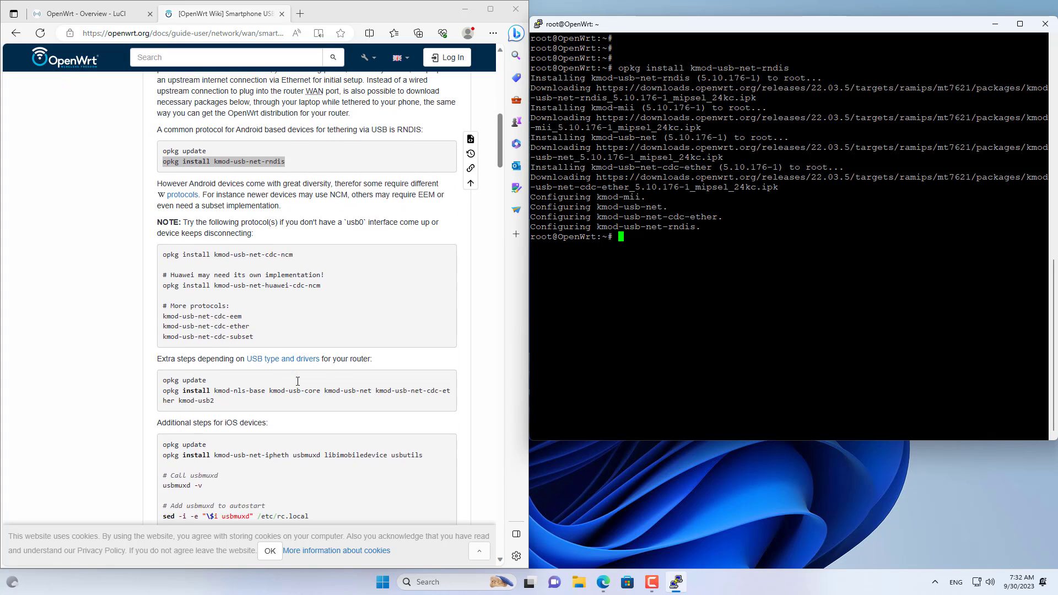
Step: Install kmod-usb-net-cdc-ncm on the router, clear the terminal and review the extra USB driver note
drag(185, 223, 265, 244)
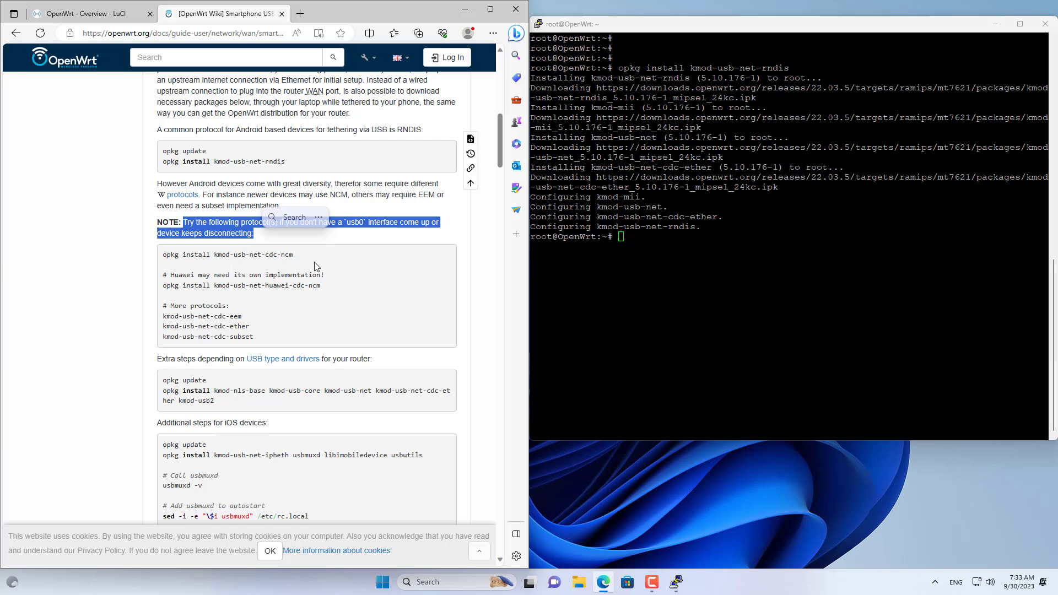
click(165, 256)
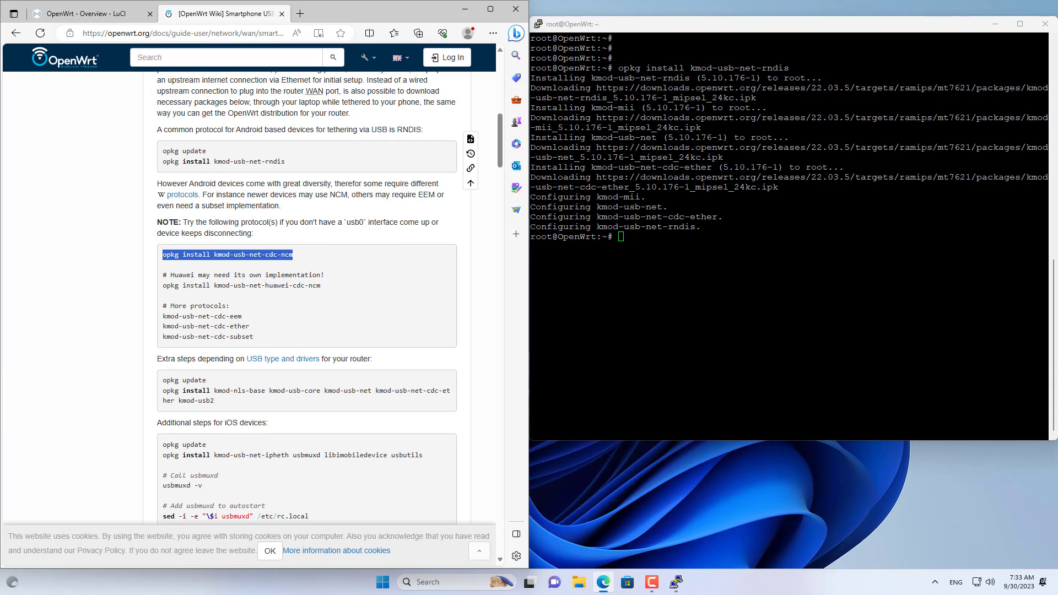
key(alt+Tab)
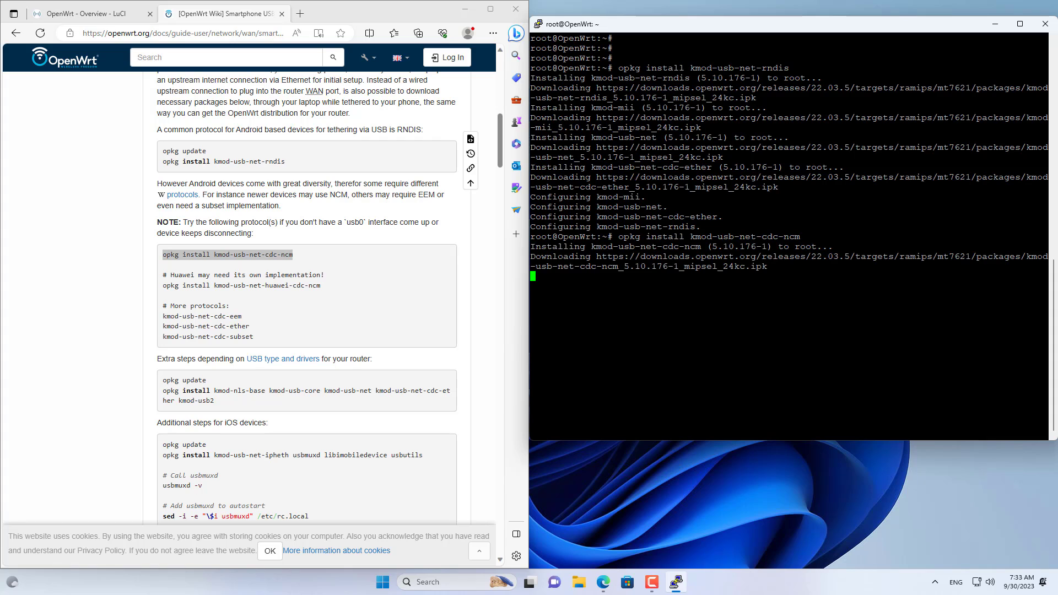
key(Return)
key(Return)
key(Return)
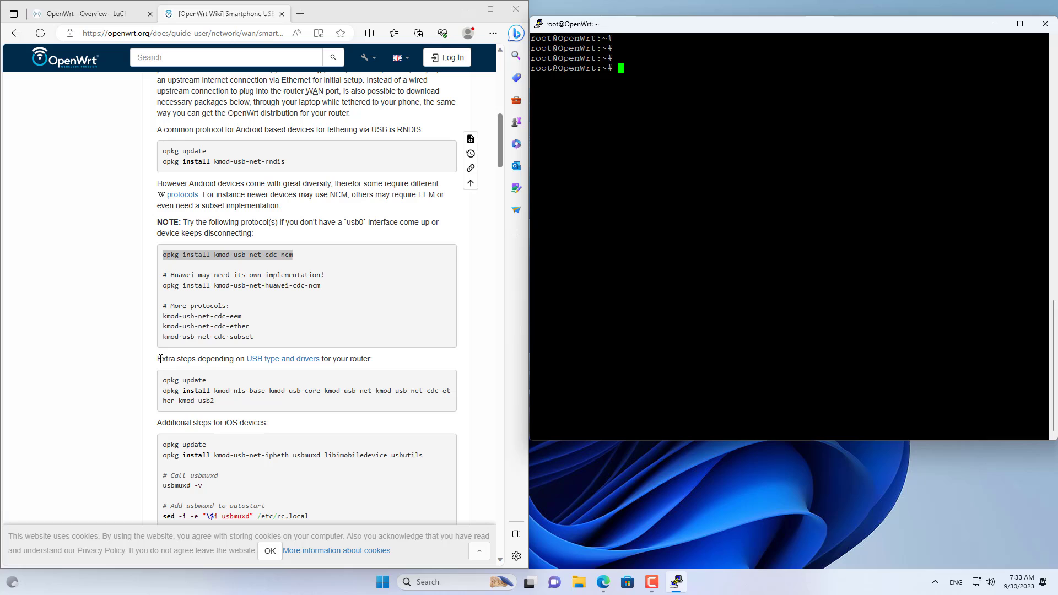
drag(157, 359, 379, 361)
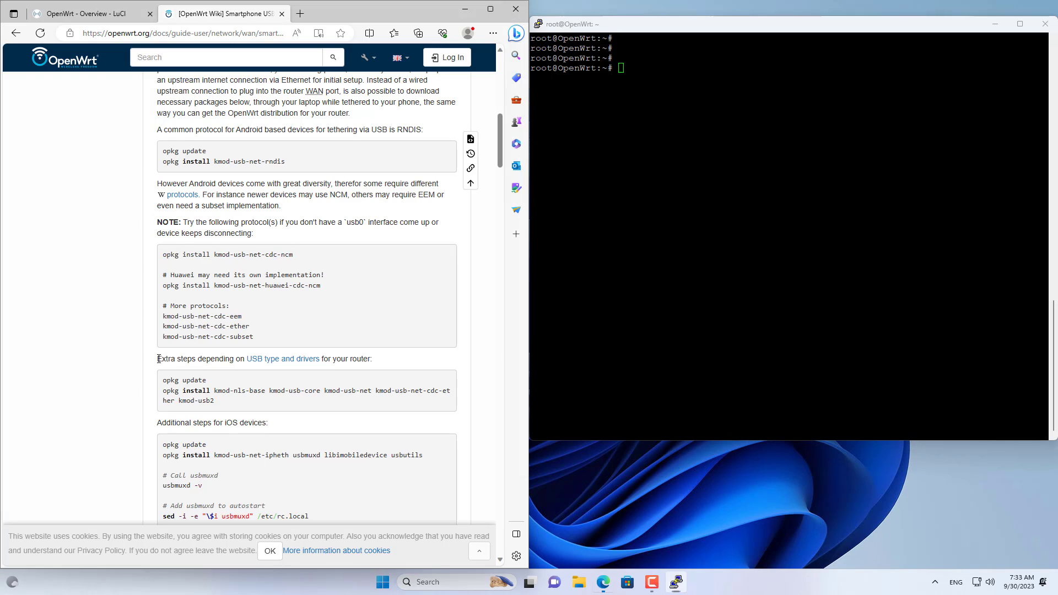
click(372, 406)
Step: Run opkg update again in the terminal and clear the screen afterwards
key(ctrl+c)
key(alt+Tab)
text(o)
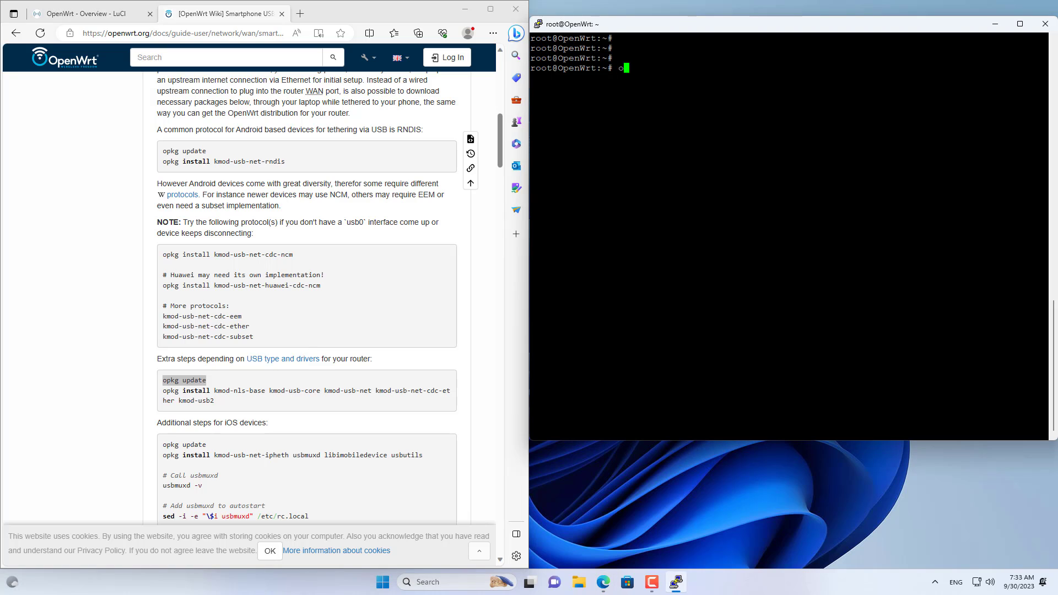
key(Return)
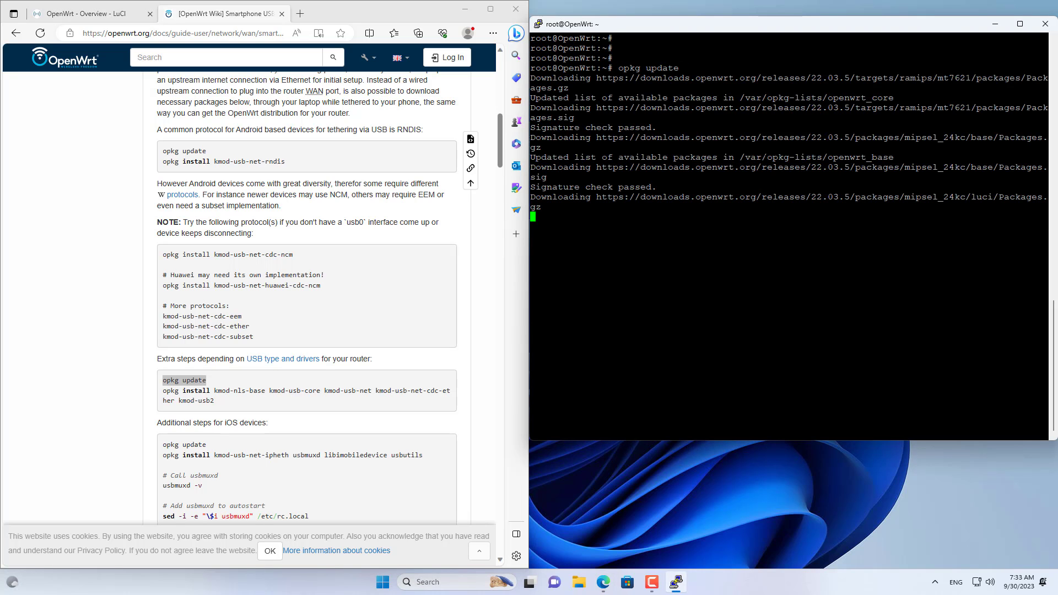
key(Return)
key(Return)
key(Return)
text(cl)
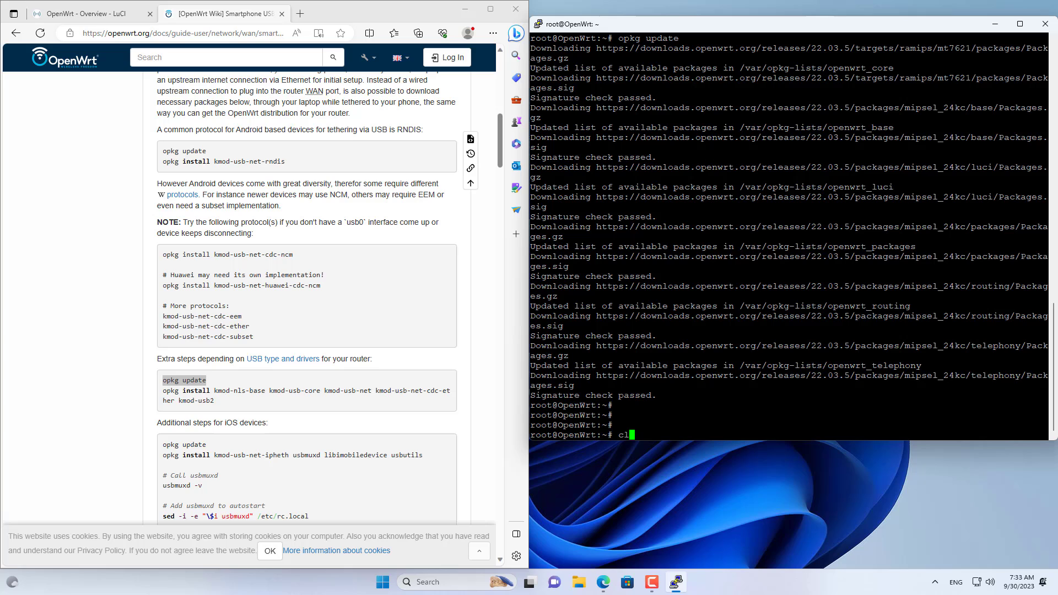
text(ear)
key(Return)
key(Return)
key(Return)
key(Return)
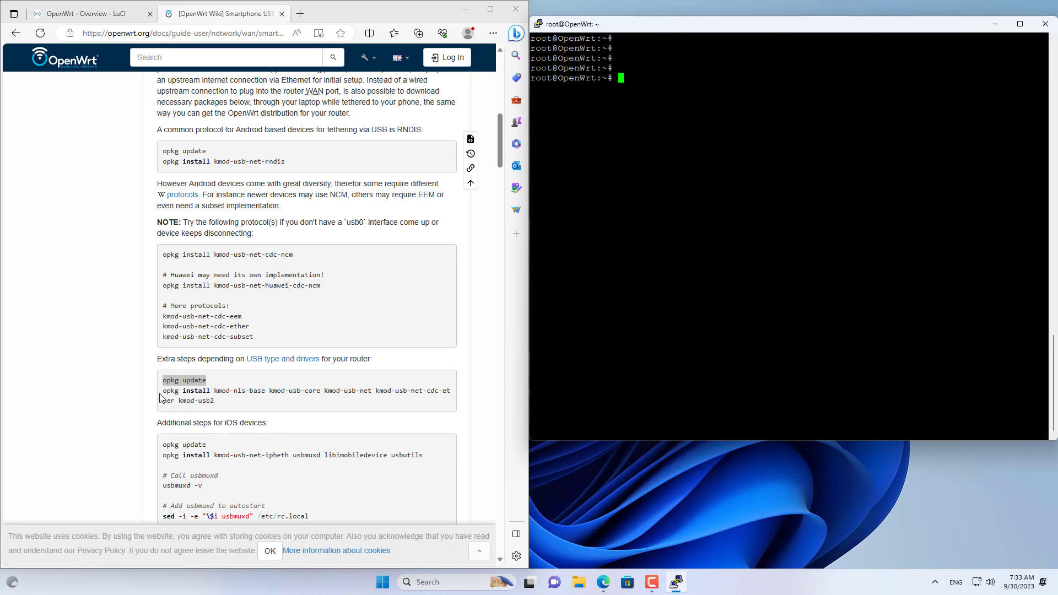
Step: Paste and run the wiki's kmod-nls-base … kmod-usb2 USB drivers install line
drag(164, 393, 213, 403)
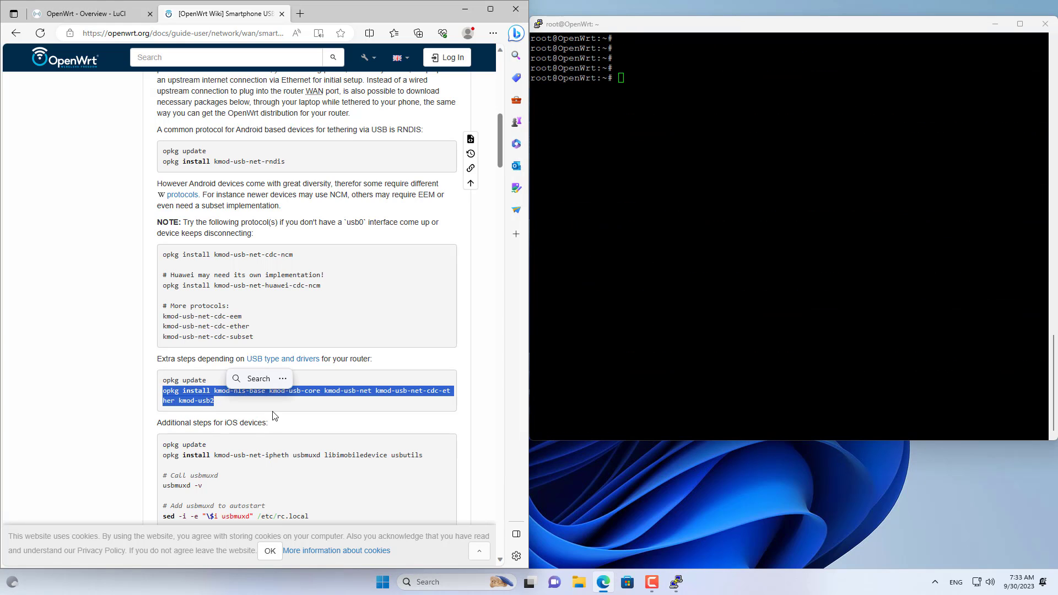
right_click(785, 248)
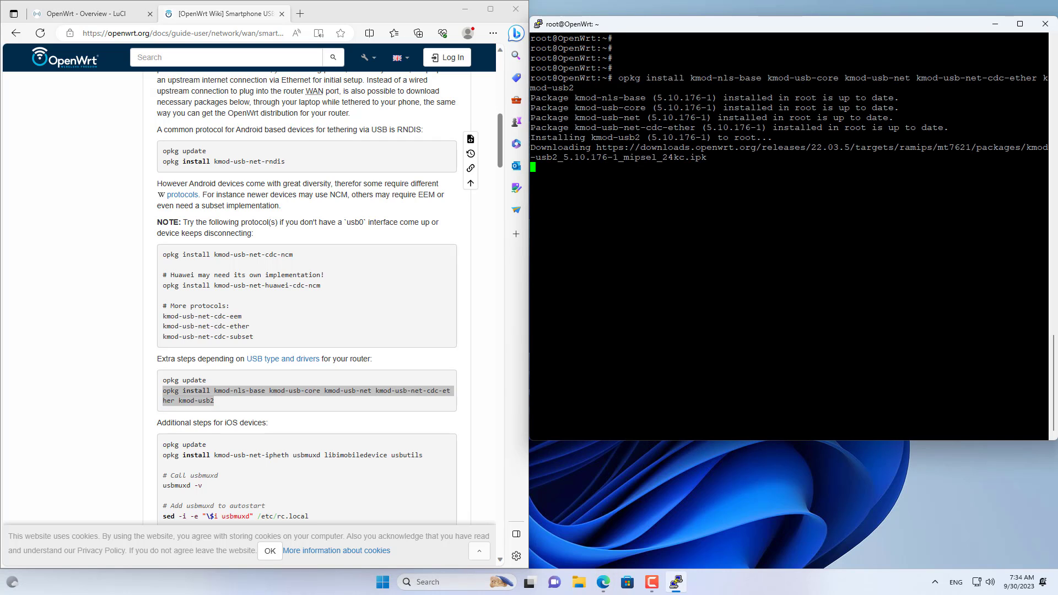
key(Return)
key(Return)
key(Return)
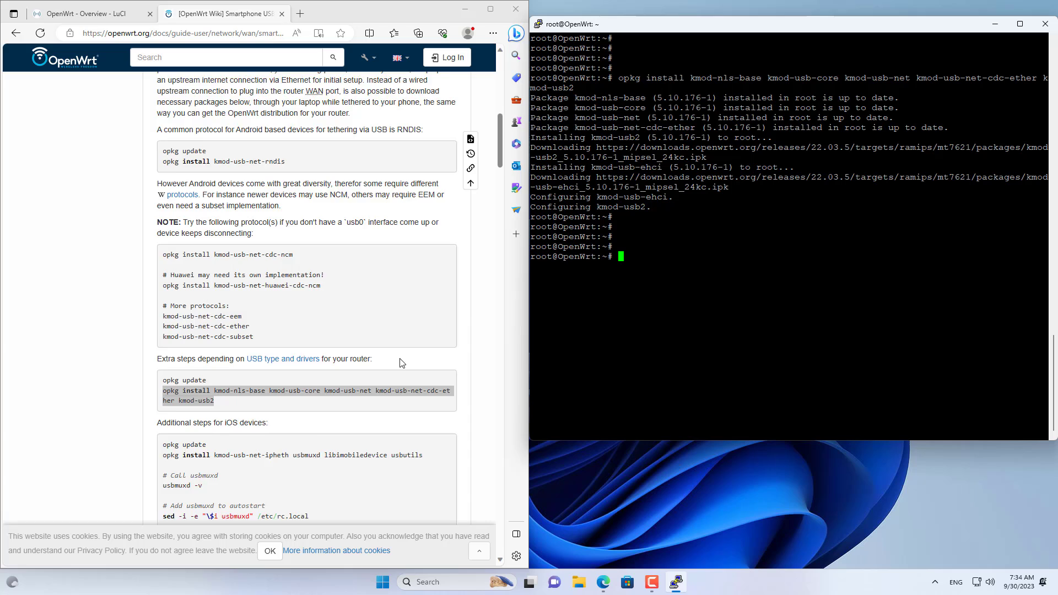
scroll(400, 362, down, 3)
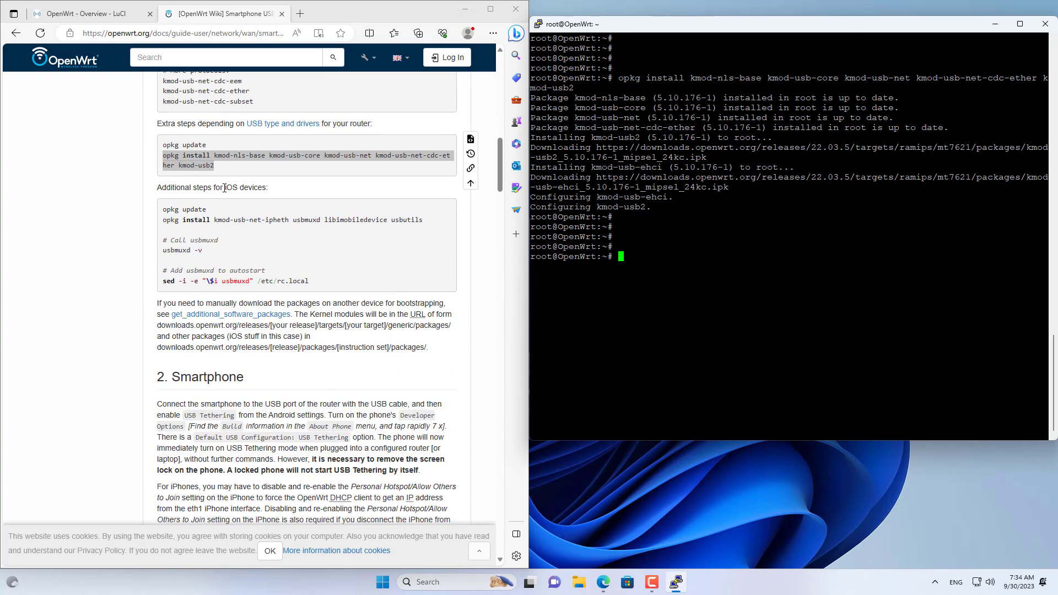
Step: Close the PuTTY session to the router, confirming the exit prompt
drag(225, 188, 241, 185)
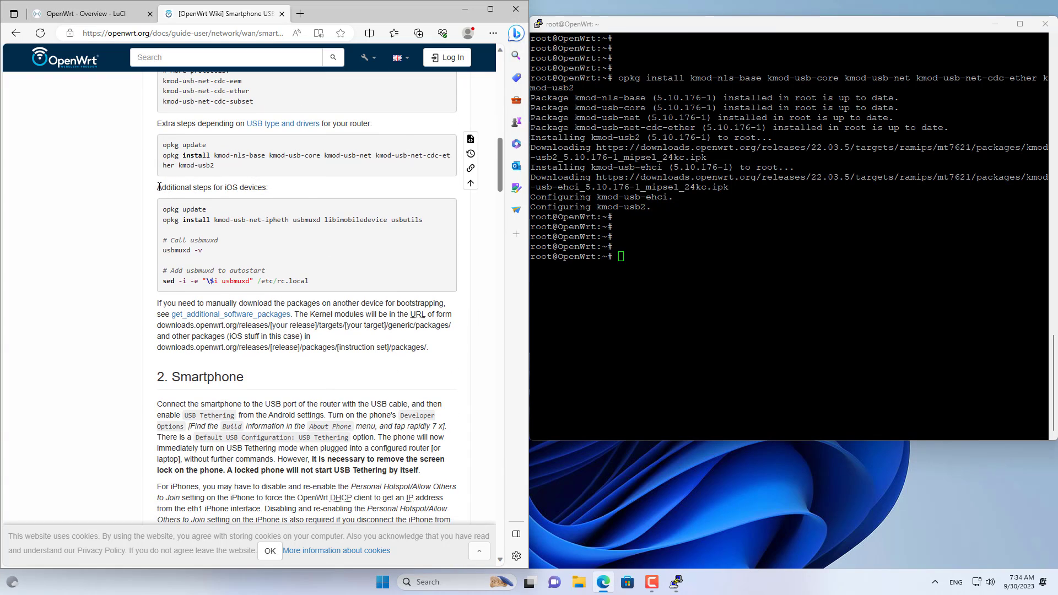
click(1045, 25)
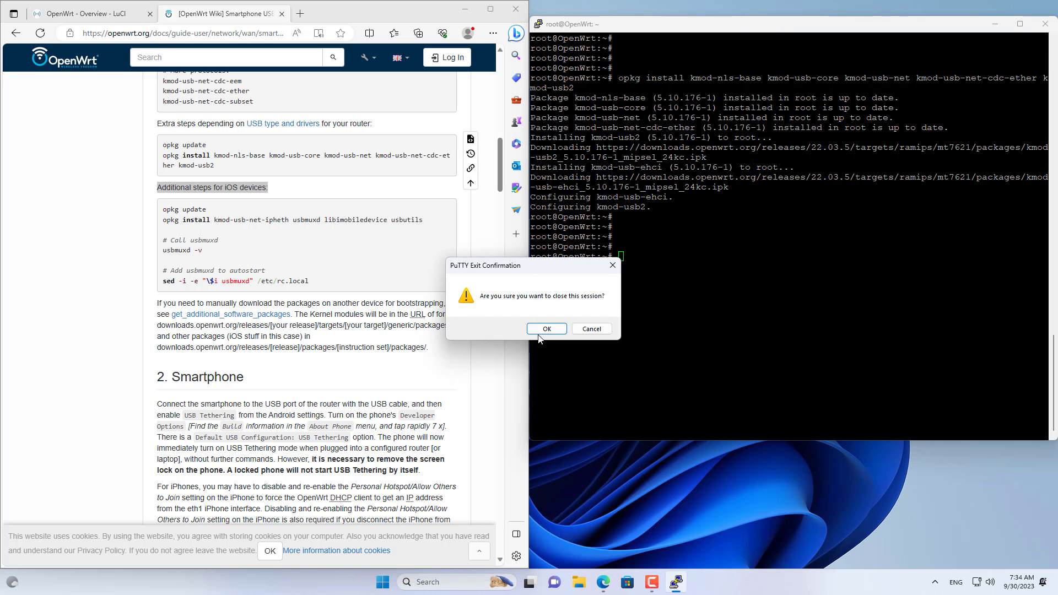
click(544, 330)
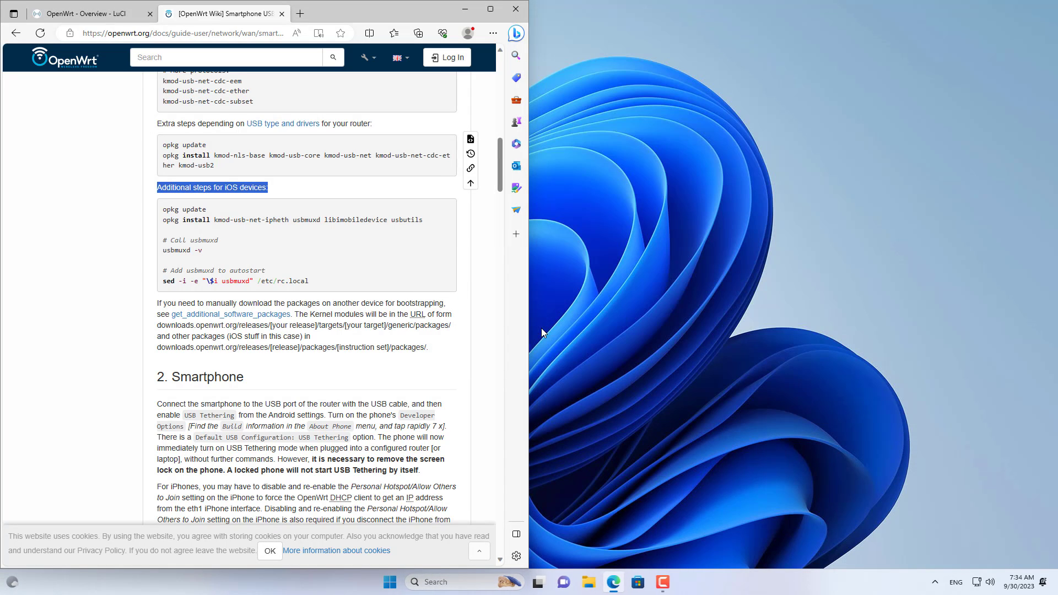
Step: Maximize the browser and highlight the Smartphone connection instructions down to the command-line heading
click(490, 9)
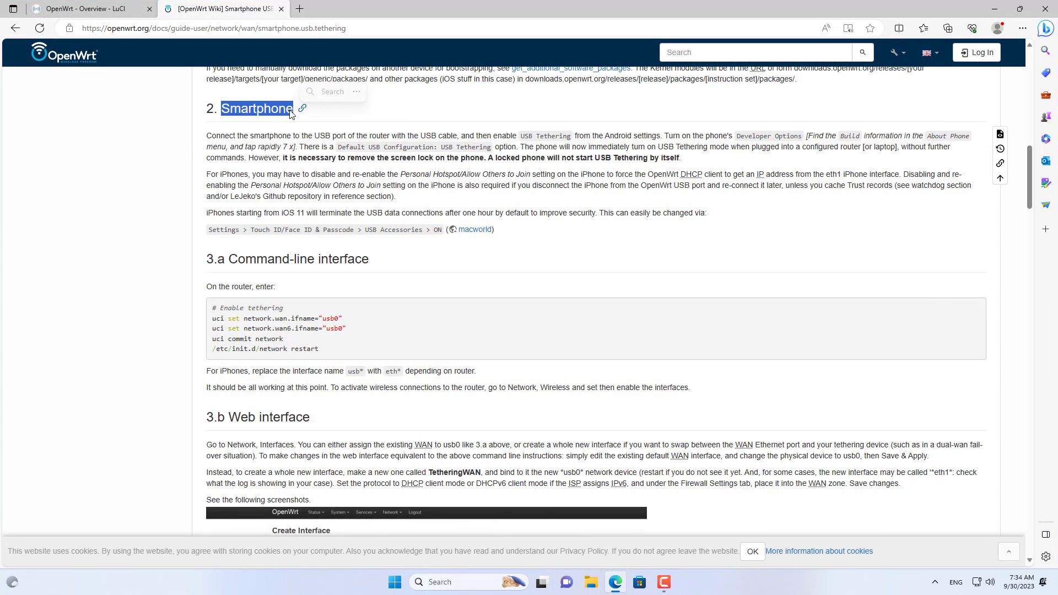
mouse_move(209, 139)
mouse_down()
mouse_move(561, 241)
mouse_move(562, 229)
mouse_up()
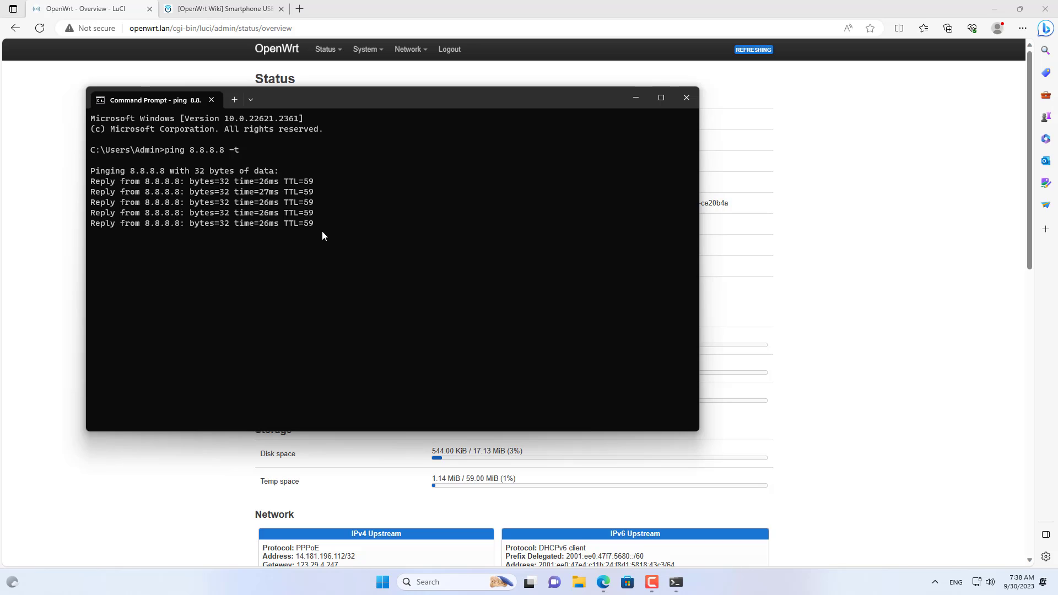
Step: Note the successful ping replies, hide the ping window and go to Network > Interfaces
drag(322, 231, 89, 158)
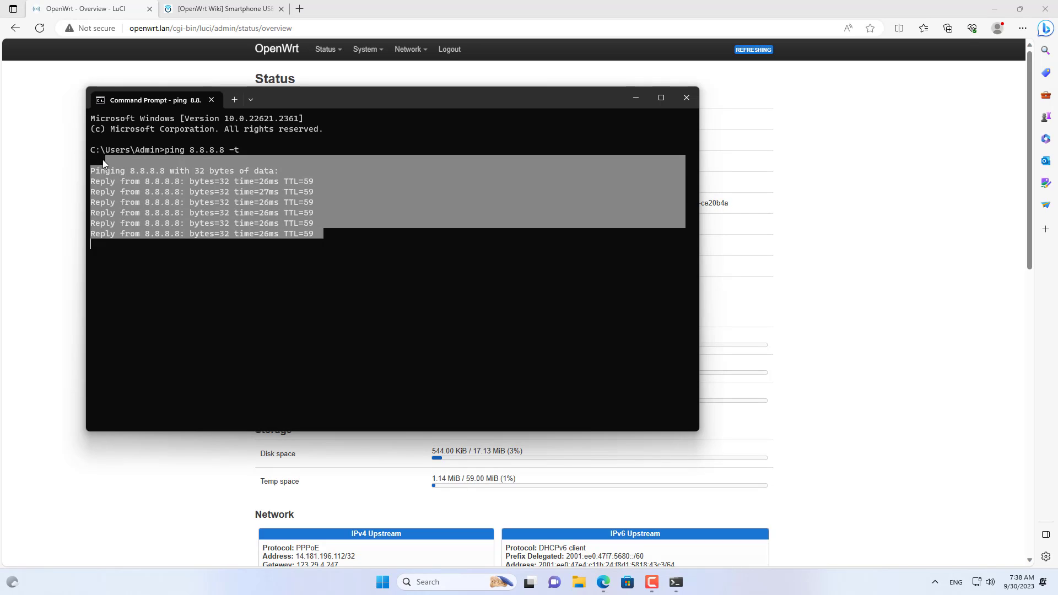
click(343, 294)
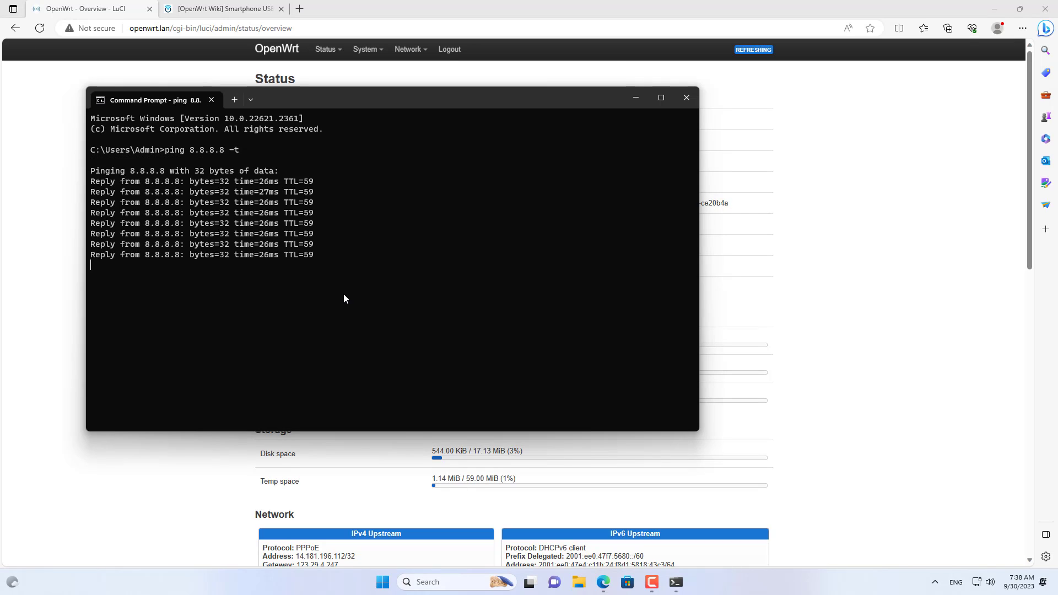
click(634, 99)
mouse_move(407, 49)
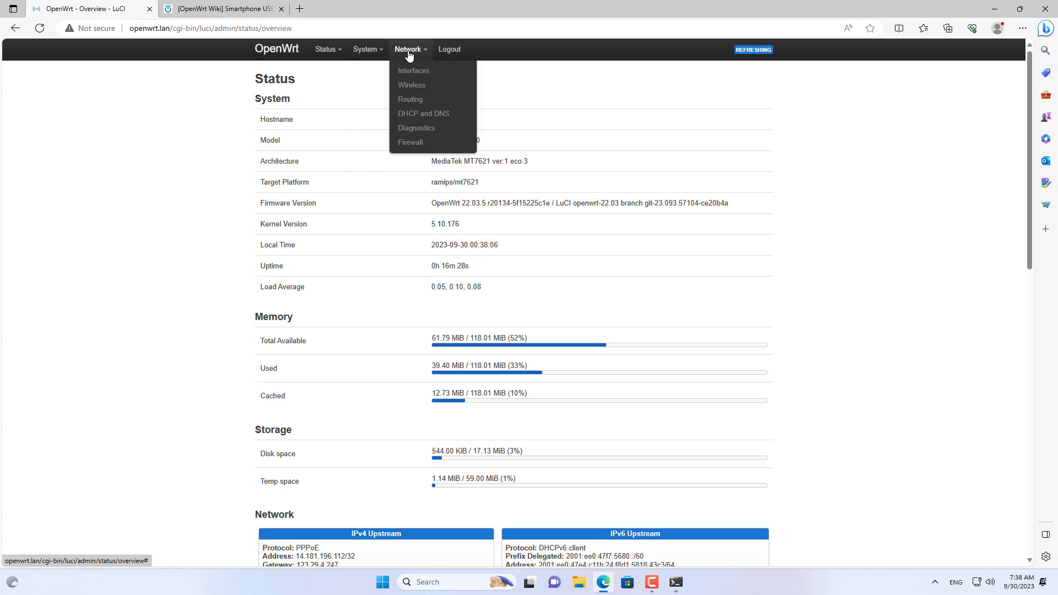
click(412, 71)
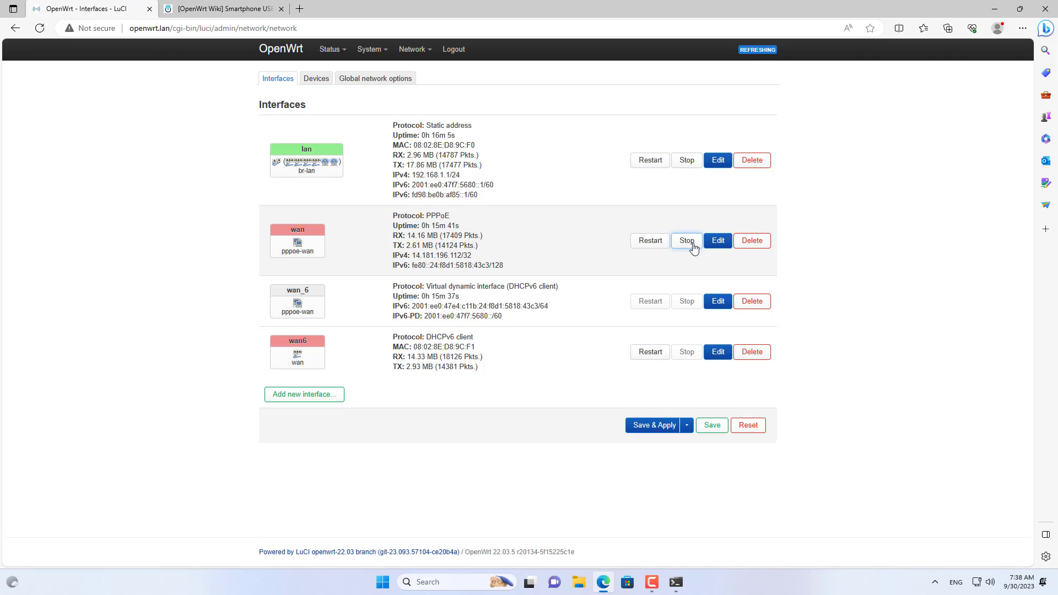
Step: Stop the wan interface and confirm the pings to 8.8.8.8 now fail
click(691, 243)
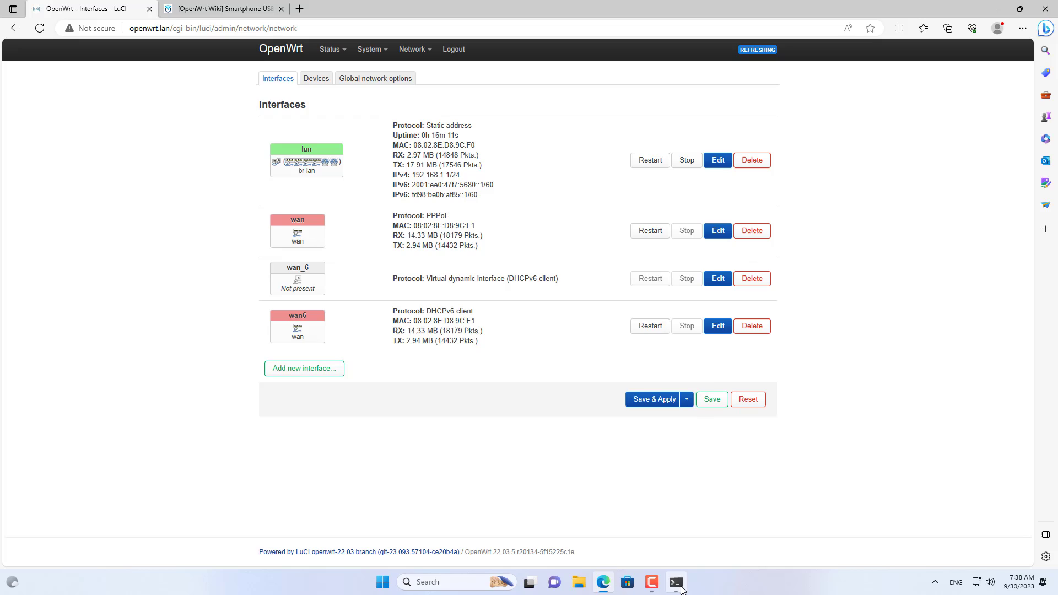
click(677, 583)
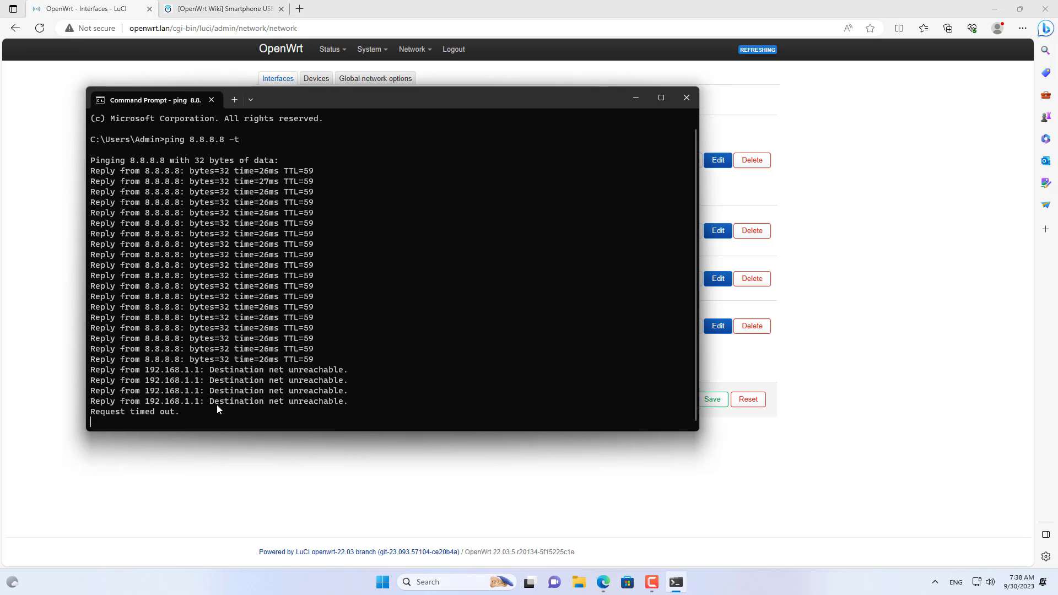
click(833, 408)
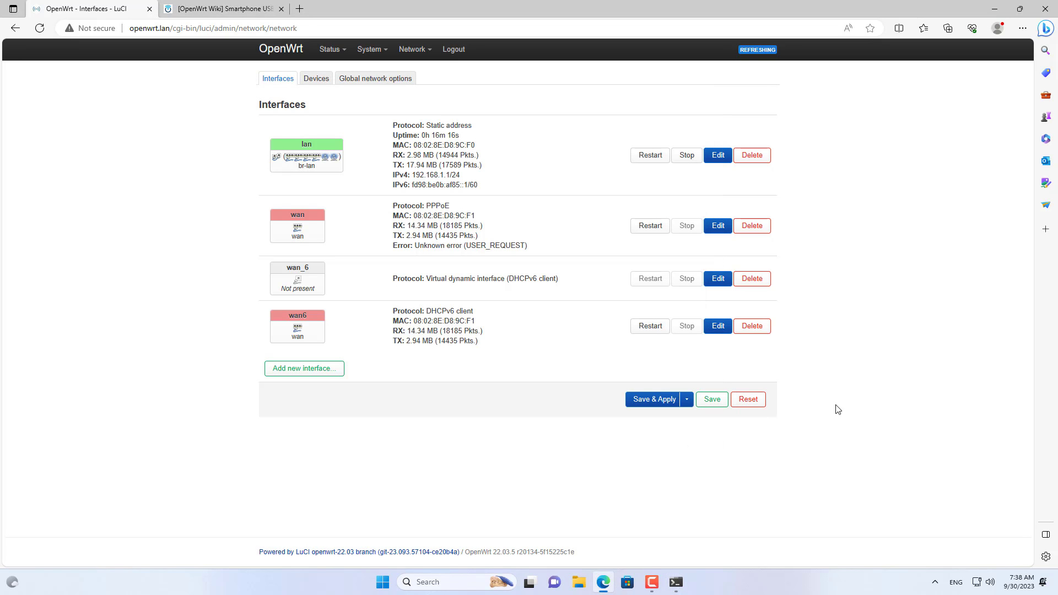
Step: Create a new Android_4G DHCP client interface on the usb0 device
click(306, 371)
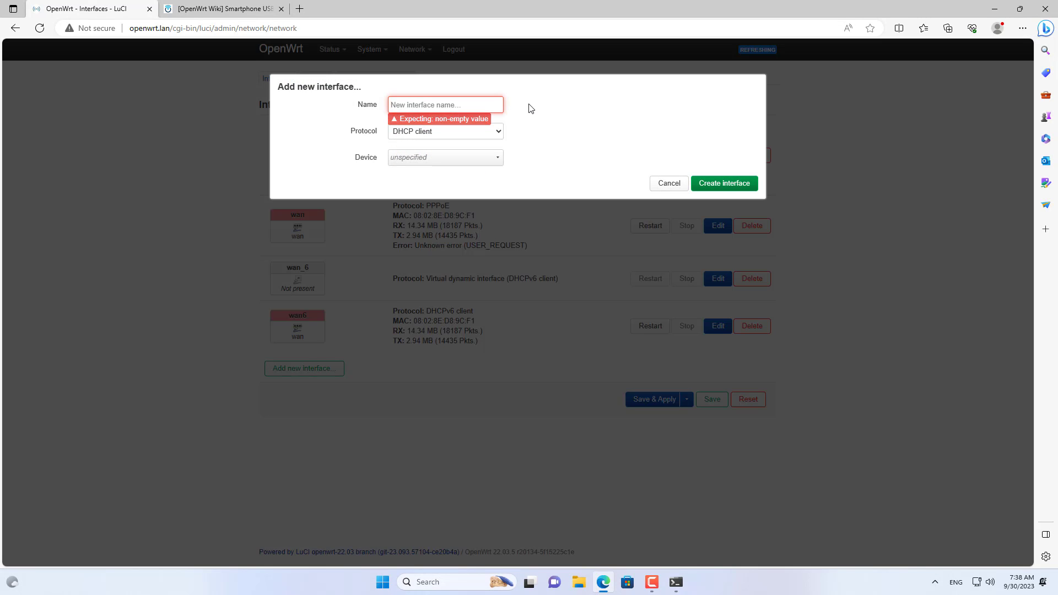
text(Android_4G)
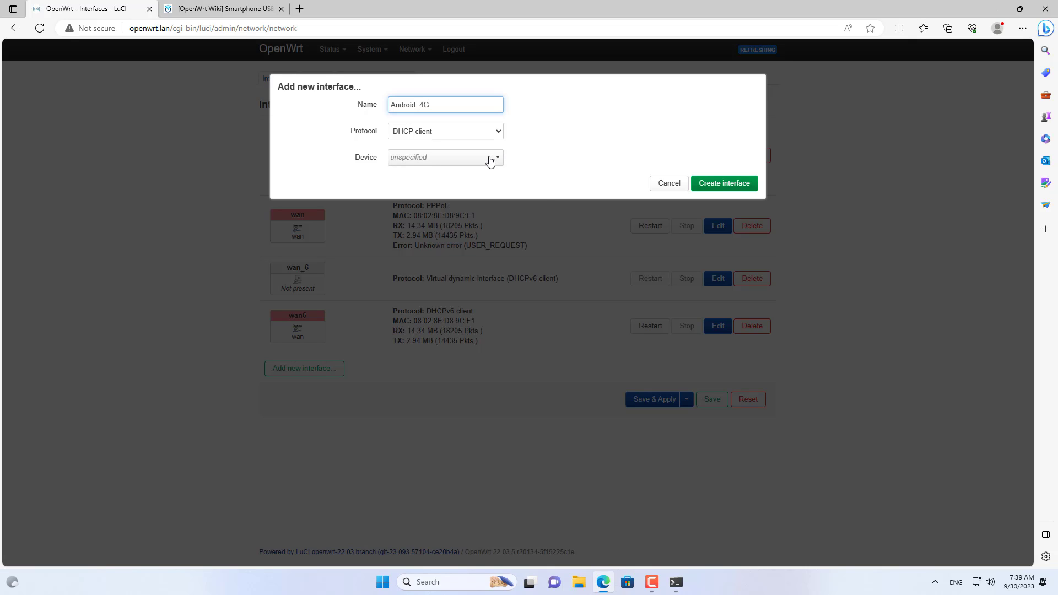
click(490, 160)
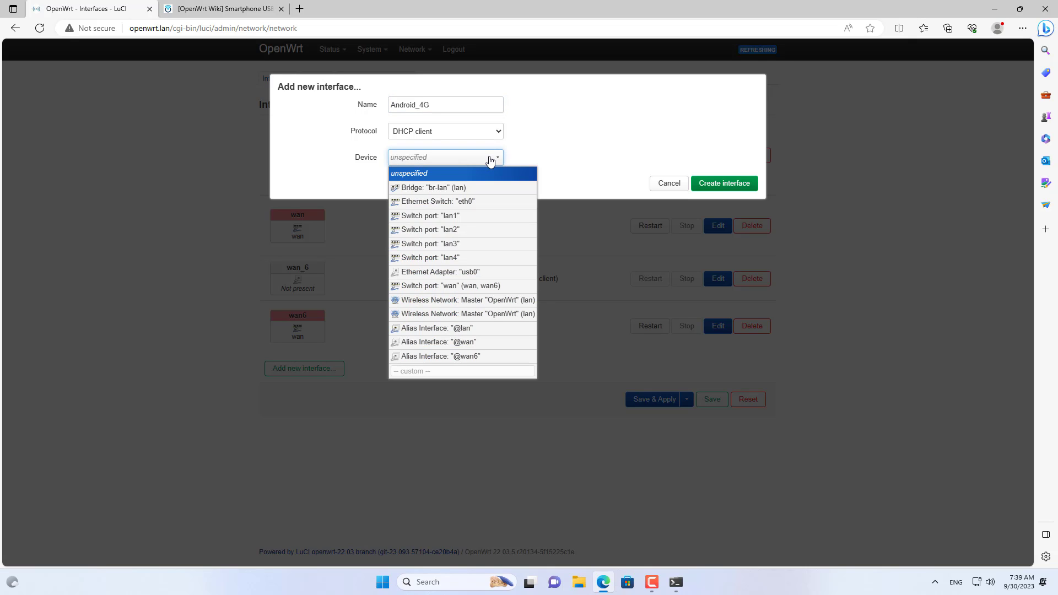
click(459, 281)
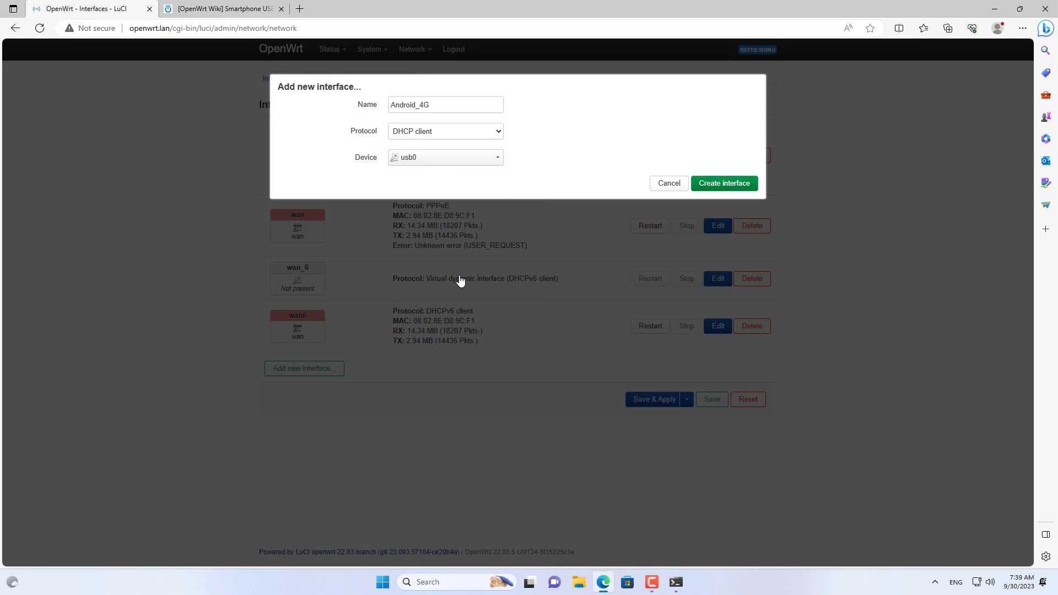
click(726, 185)
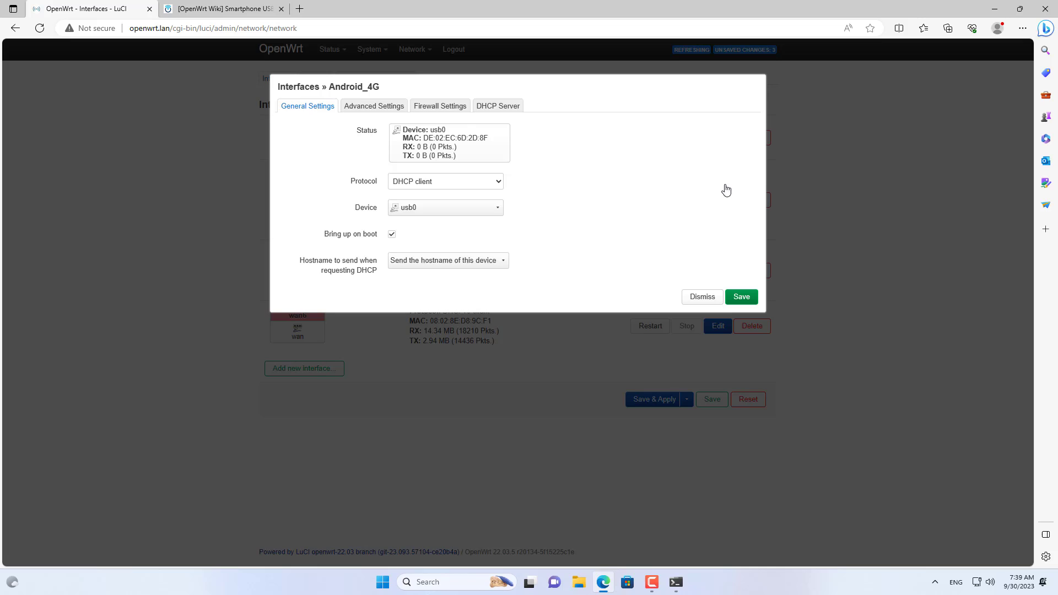
Step: Assign Android_4G to the wan firewall zone and save its settings
click(444, 109)
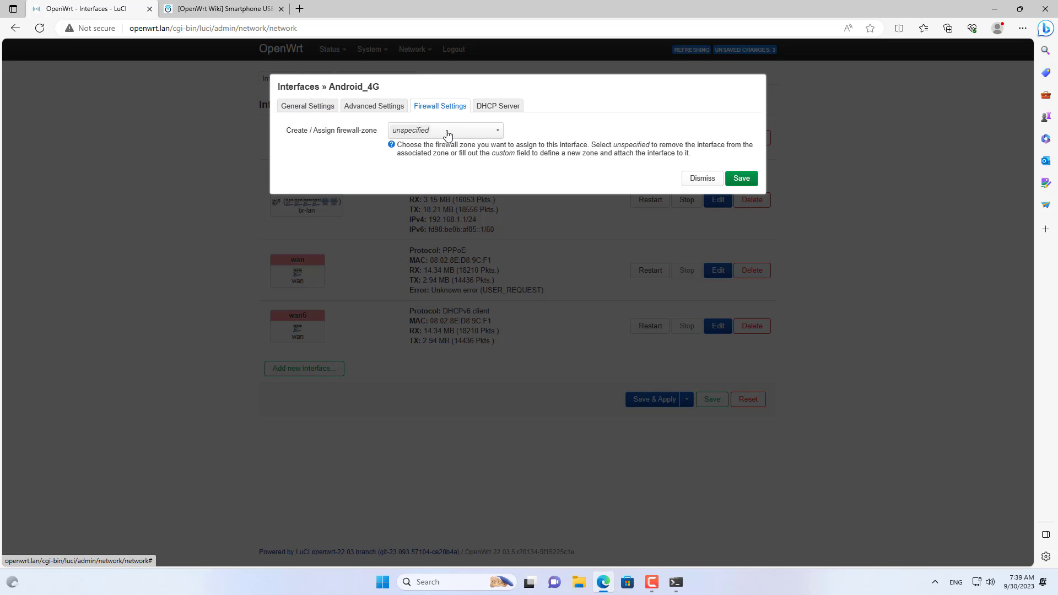
click(446, 135)
click(431, 184)
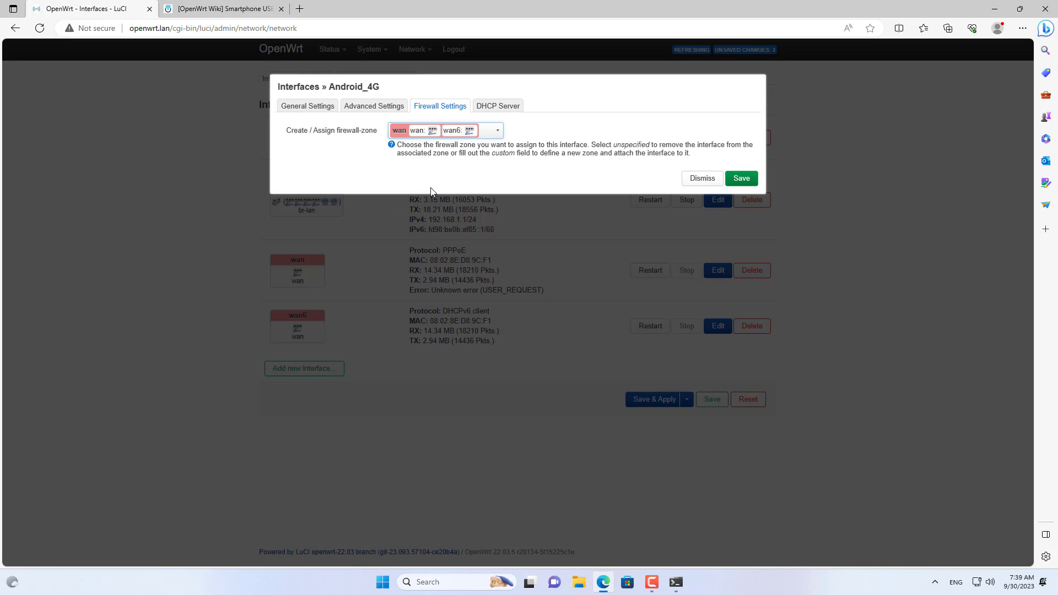
click(742, 183)
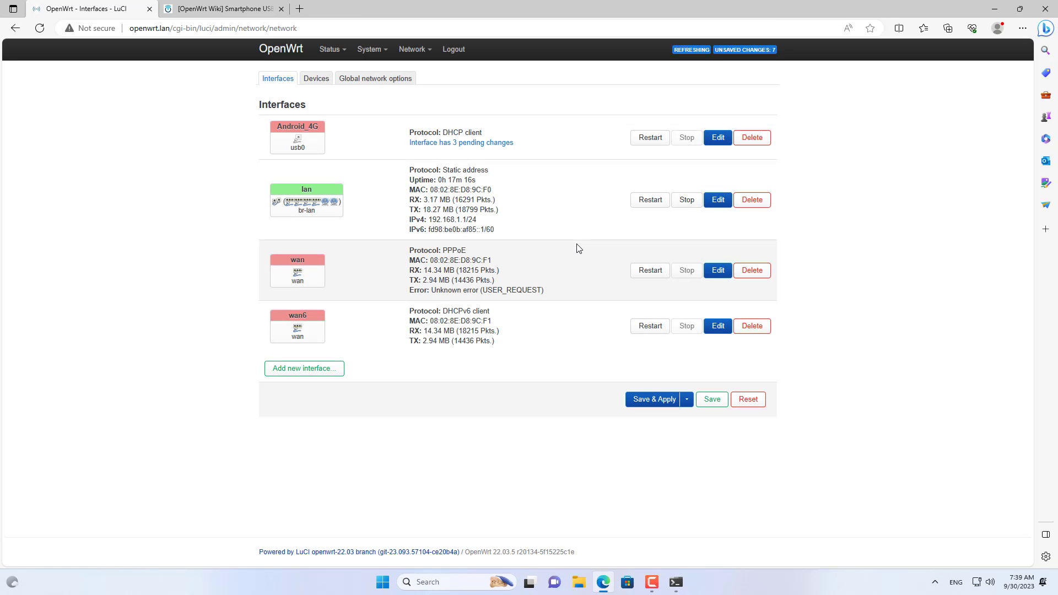
Step: Save & Apply the changes and confirm pings to 8.8.8.8 resume through Android_4G
click(657, 400)
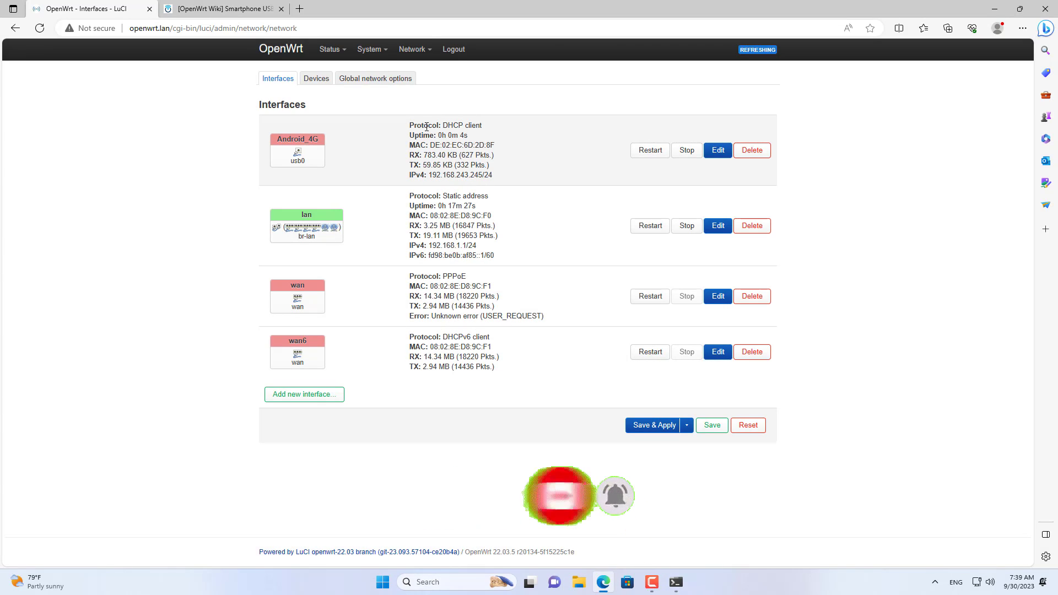
click(676, 583)
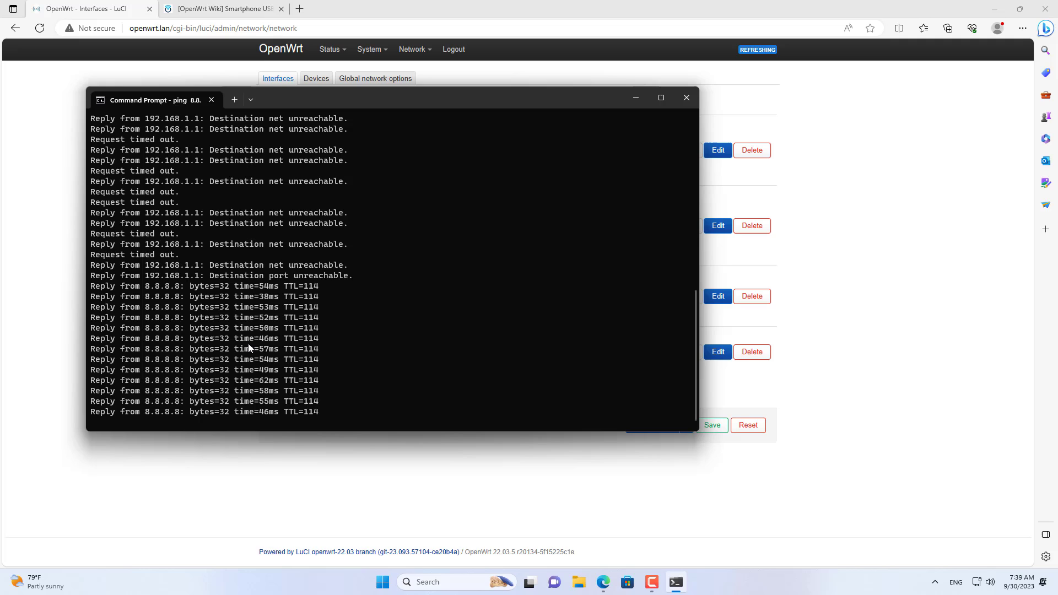
click(451, 483)
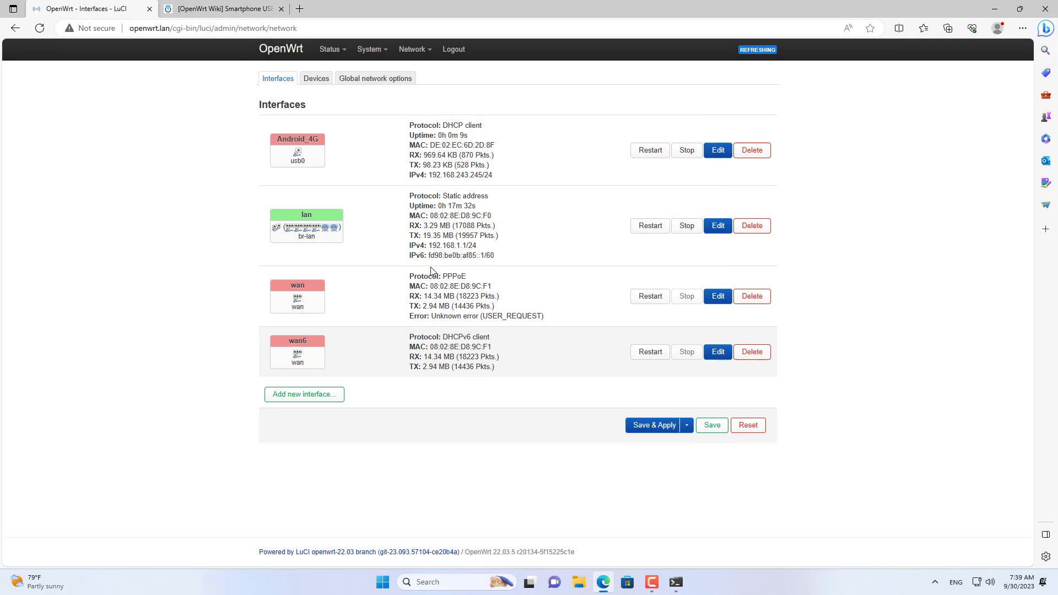
Step: Search netvn in a new tab and show the NETVN82 channel's Videos list
click(299, 8)
text(netvn)
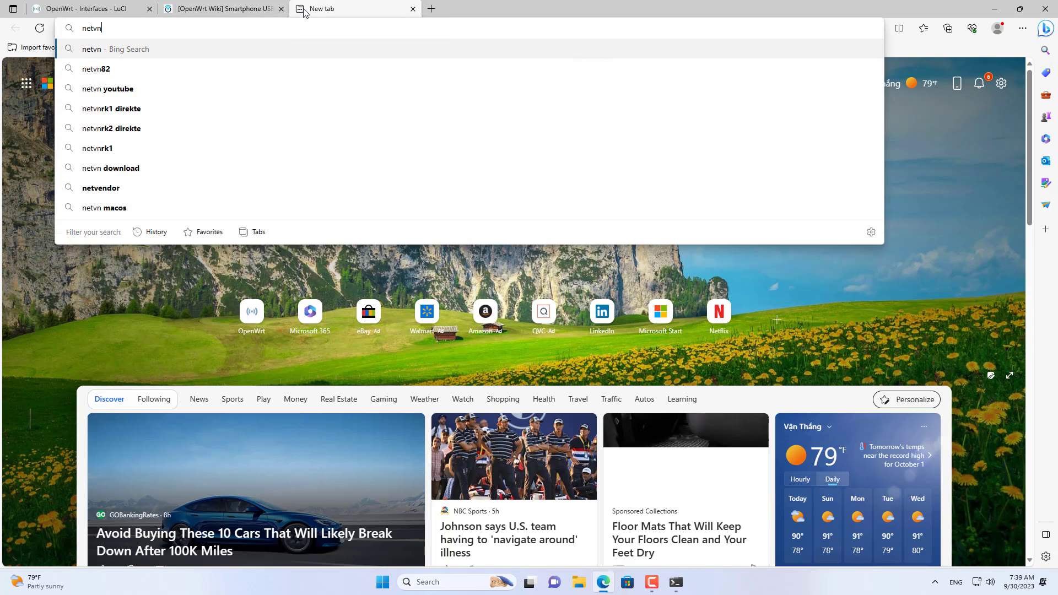
key(Return)
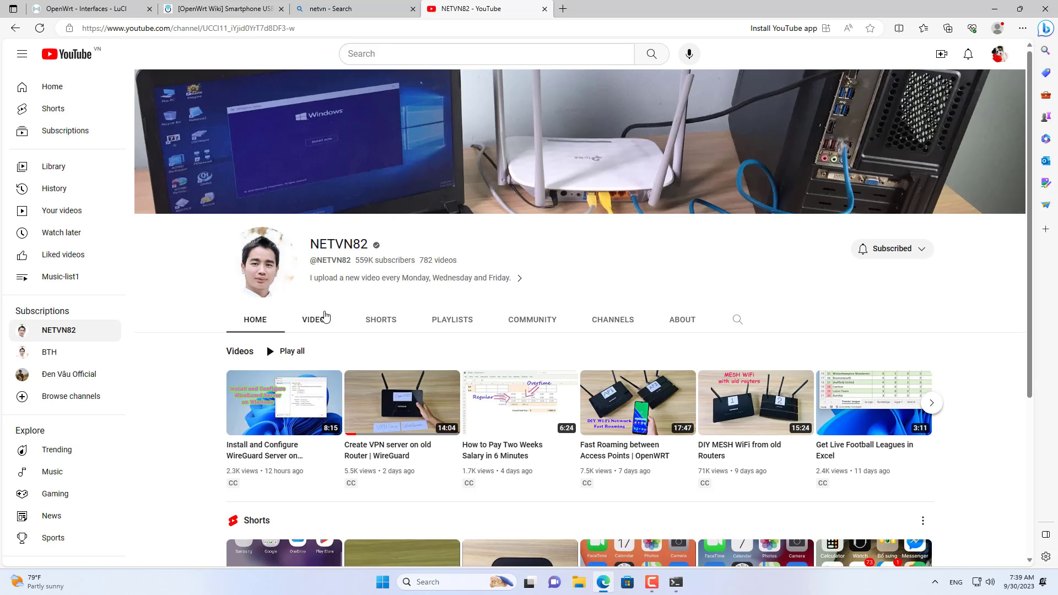
click(324, 320)
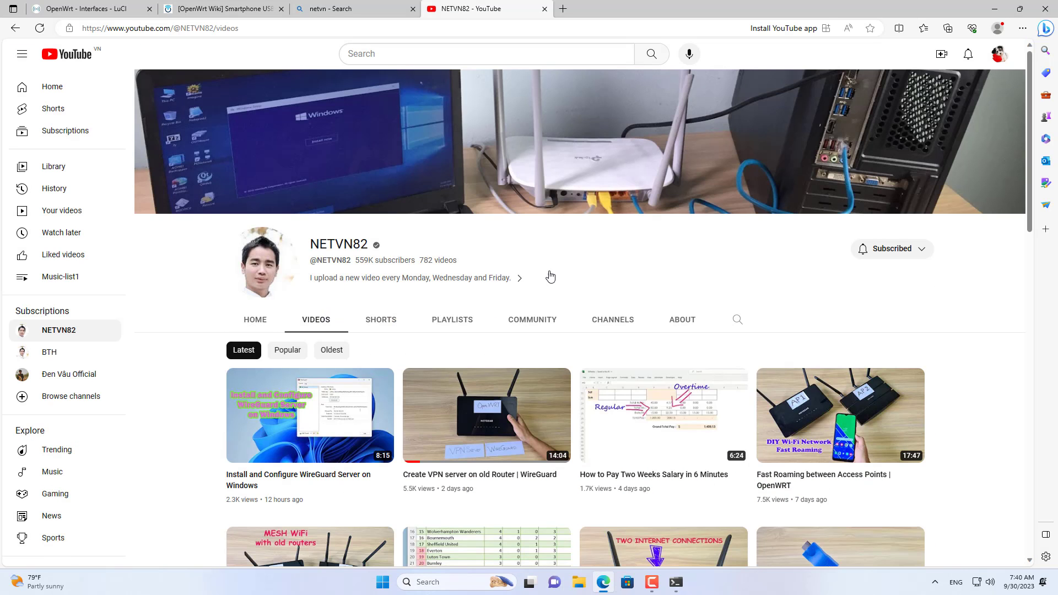
scroll(548, 273, down, 4)
scroll(707, 348, down, 4)
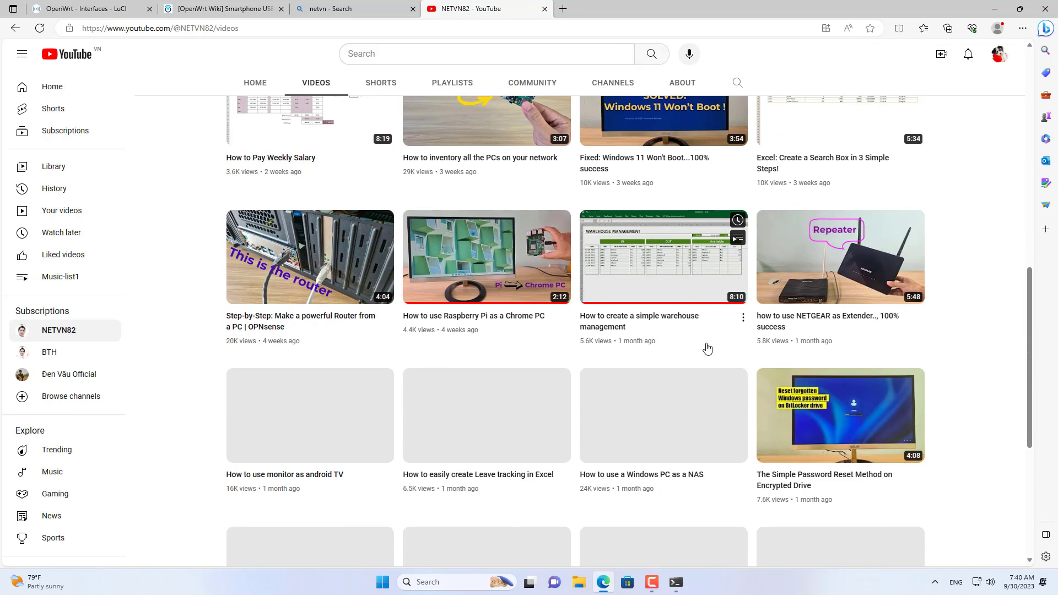
scroll(707, 347, up, 6)
scroll(707, 348, up, 3)
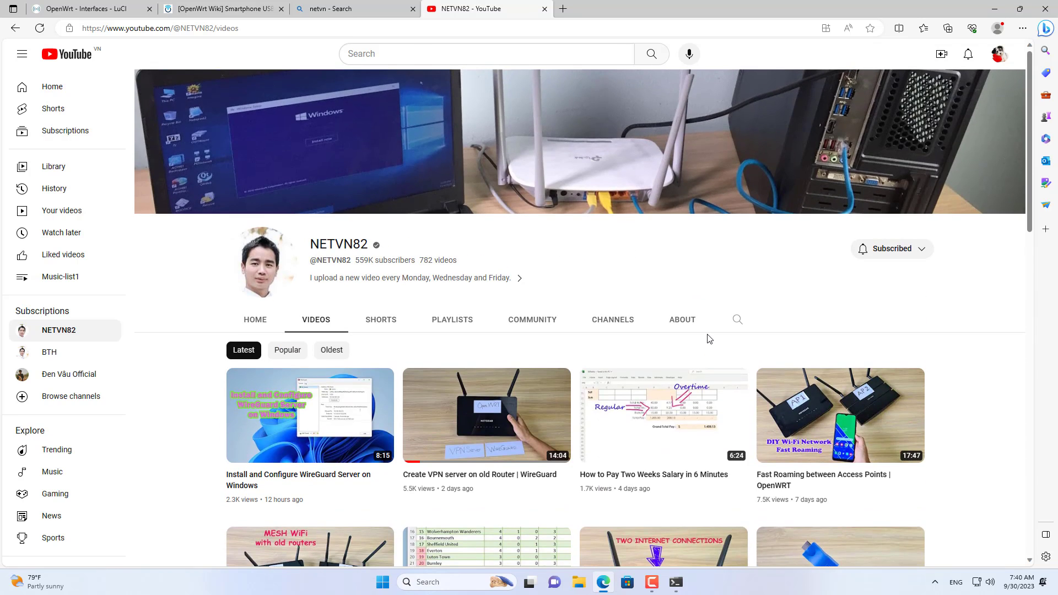